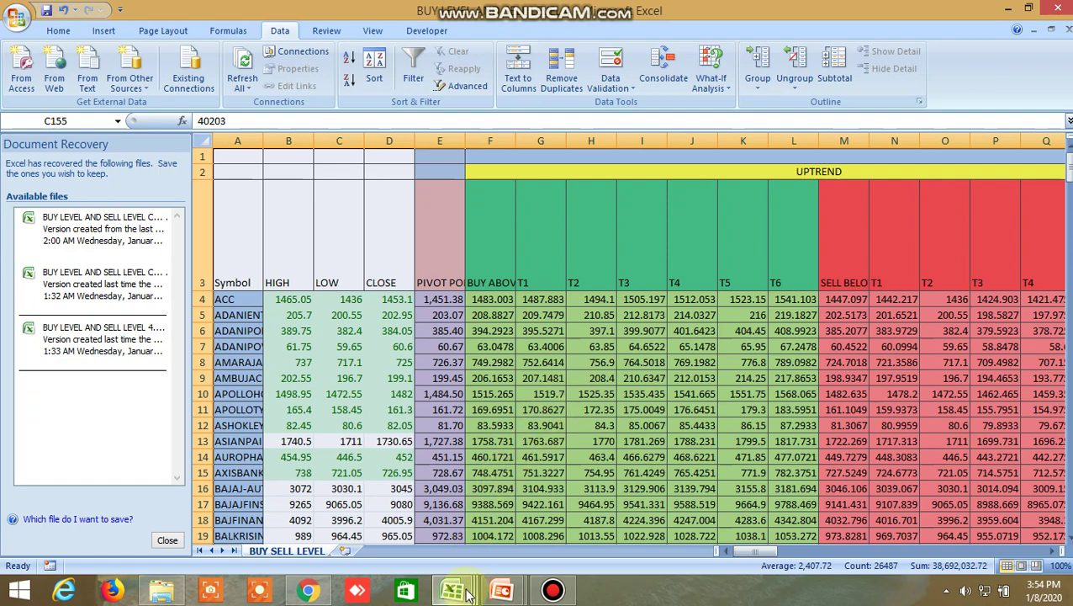
- Compare the workbook holding the ALLBUY SELL LEVELSCUM SCREENER1 sheet with the BUY LEVEL AND SELL LEVEL 4 workbook, finishing on the screener
mouse_move(467, 594)
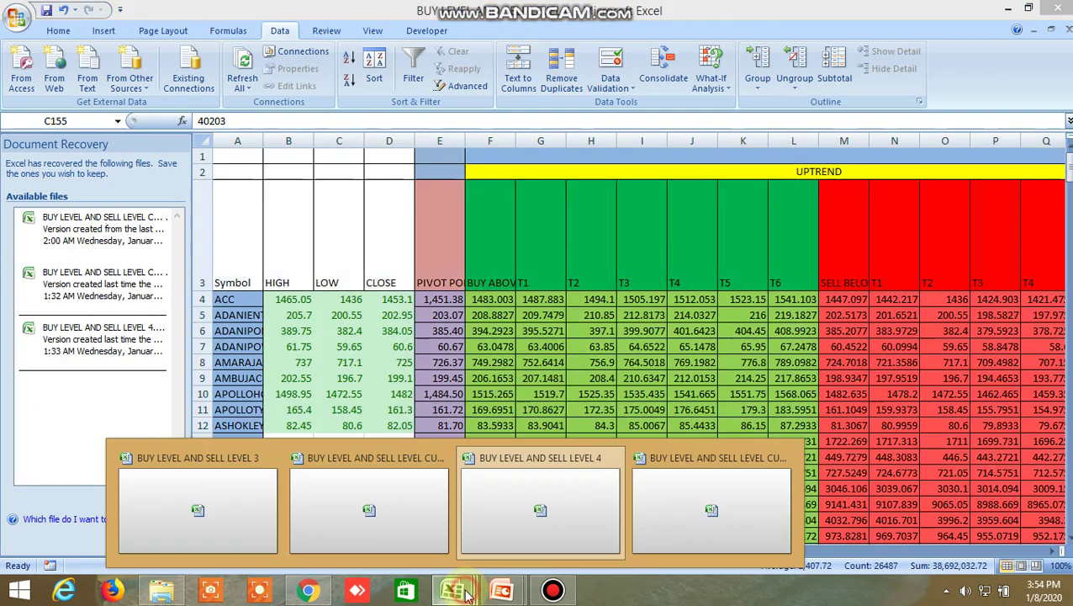
click(702, 501)
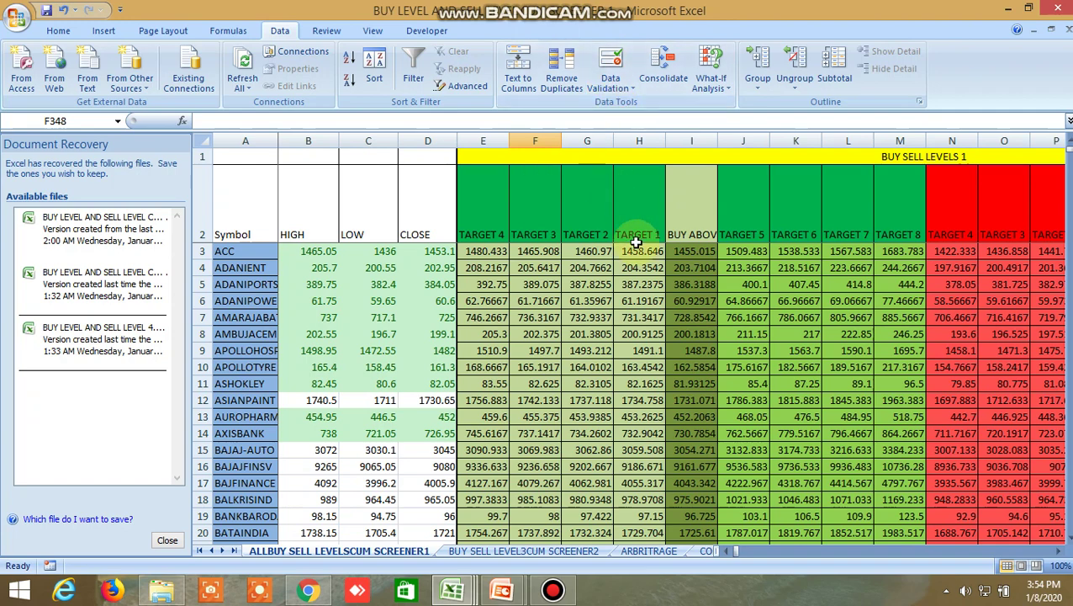
mouse_move(452, 588)
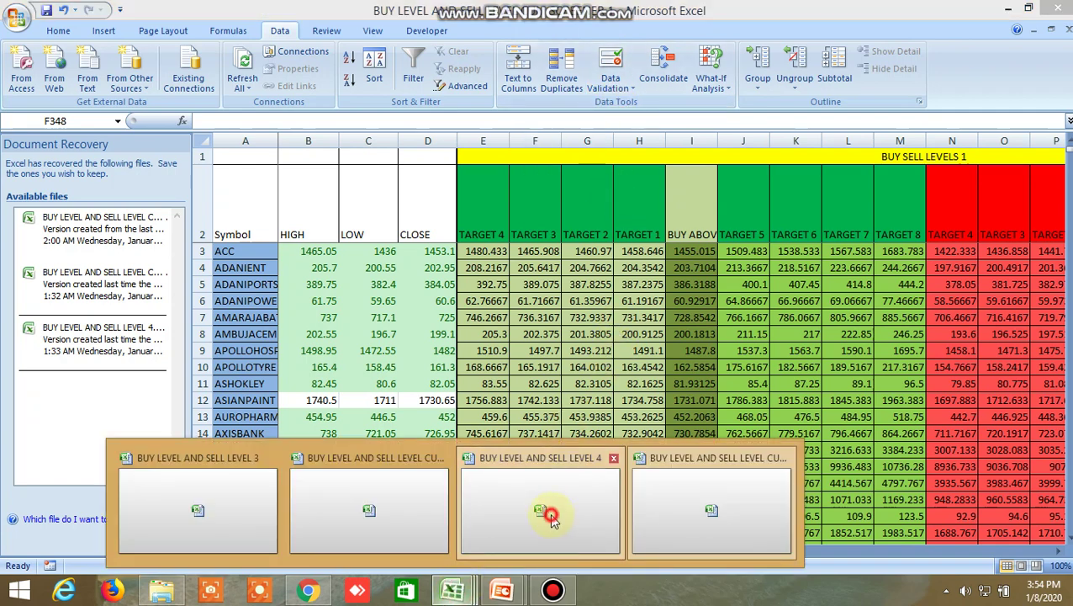
click(542, 509)
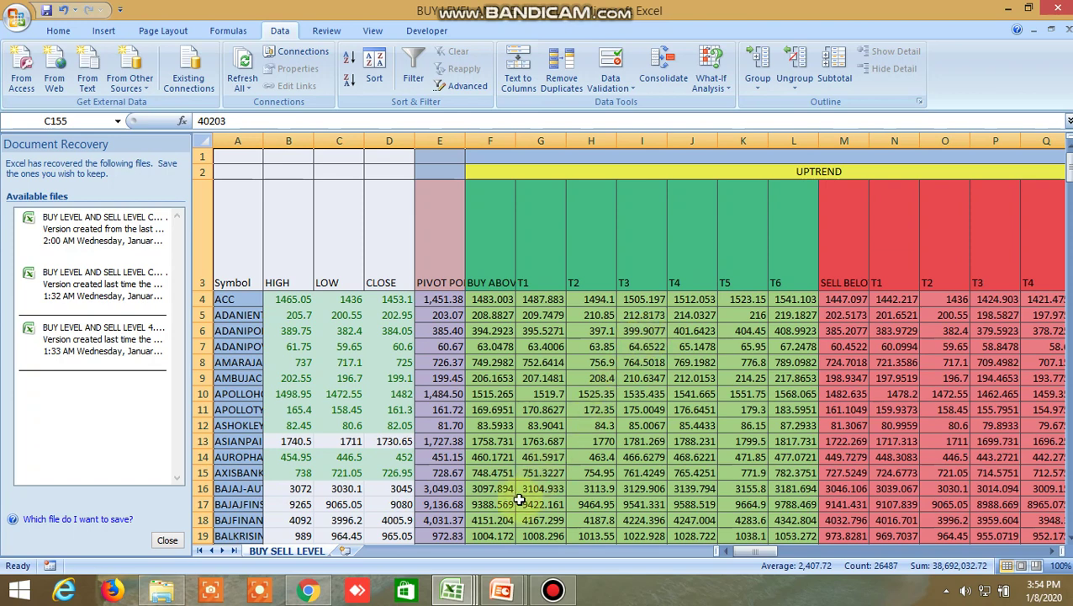
mouse_move(452, 588)
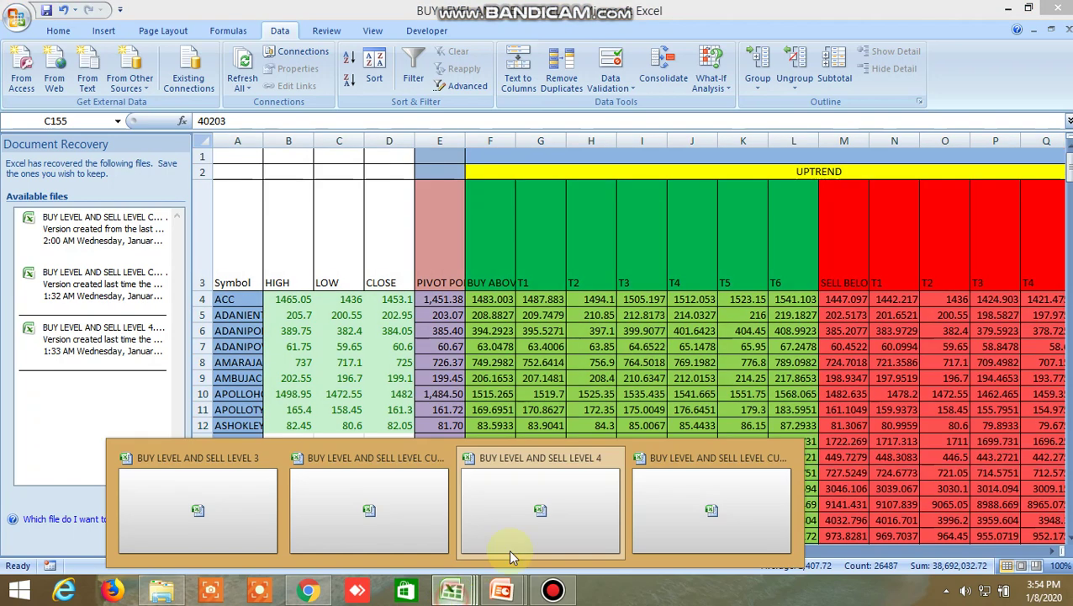
click(678, 509)
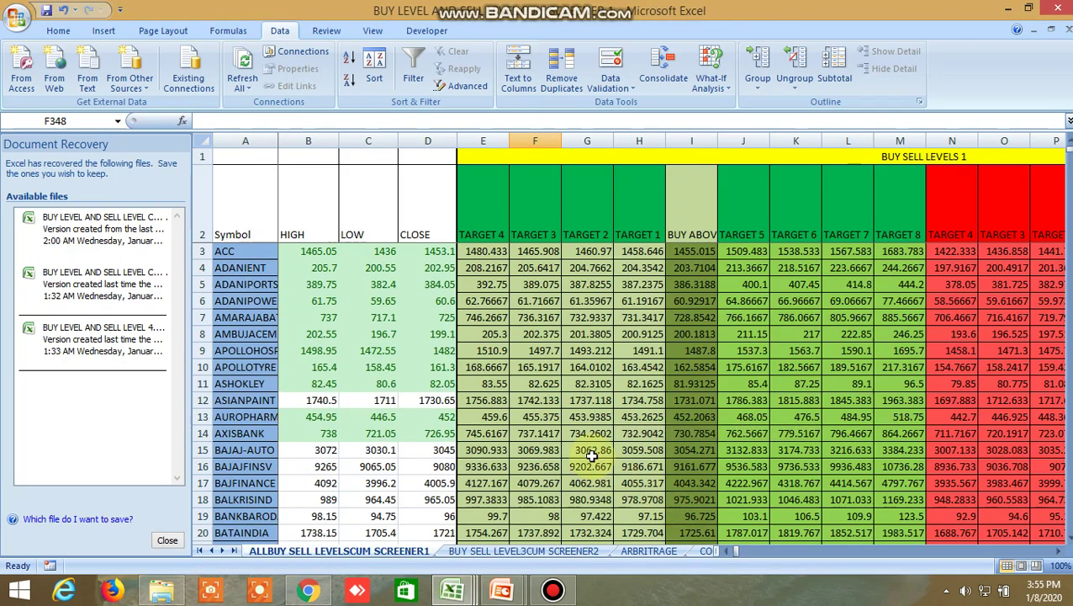
- Switch to WhatsApp Web in Chrome and read the recommended stocks message in the Safe trade chat
click(308, 589)
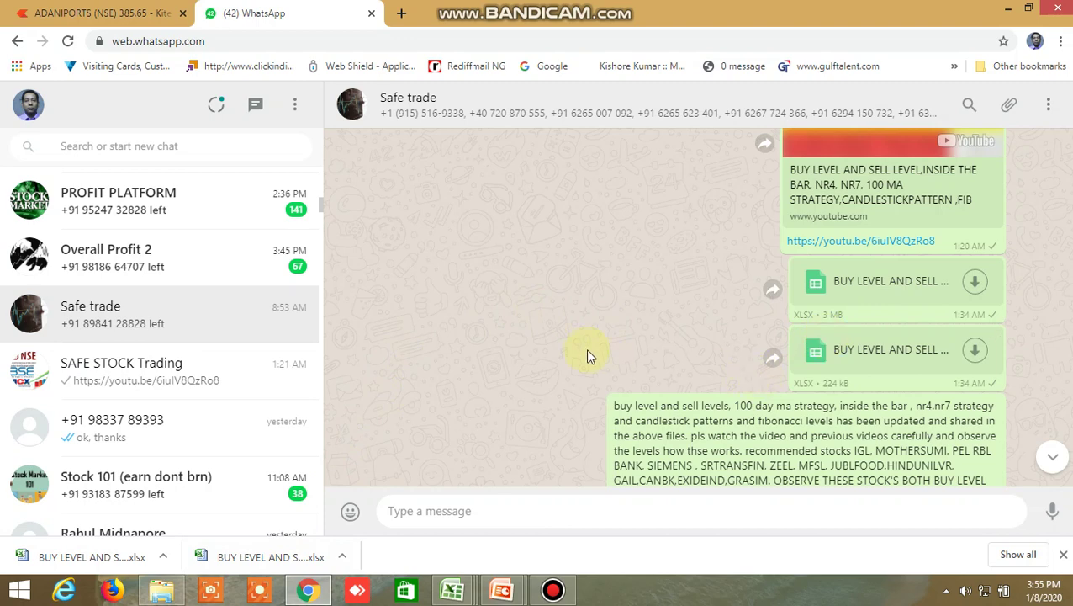
scroll(586, 353, down, 2)
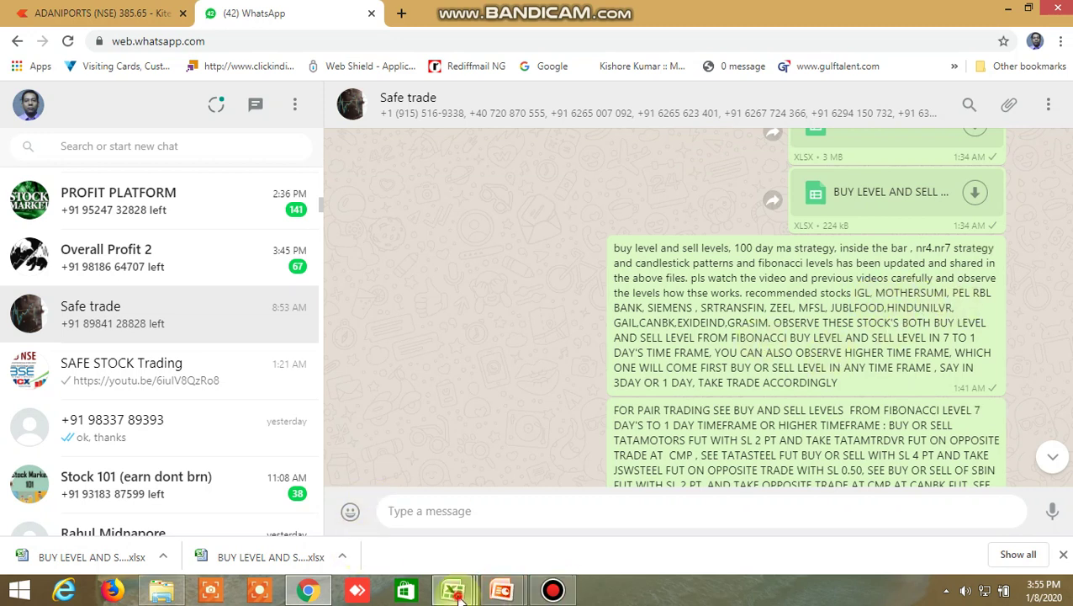
- Switch back to the Excel screener workbook and inspect IGL's Buy Above level and its Target 2 level in the red section
mouse_move(452, 588)
click(699, 514)
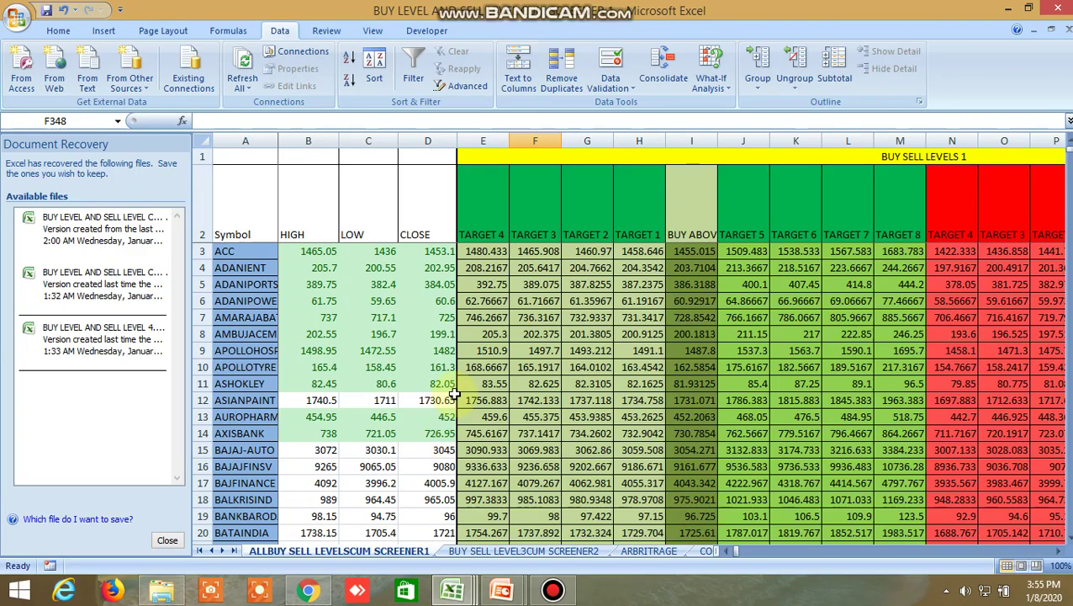
scroll(618, 398, down, 1)
scroll(619, 398, up, 1)
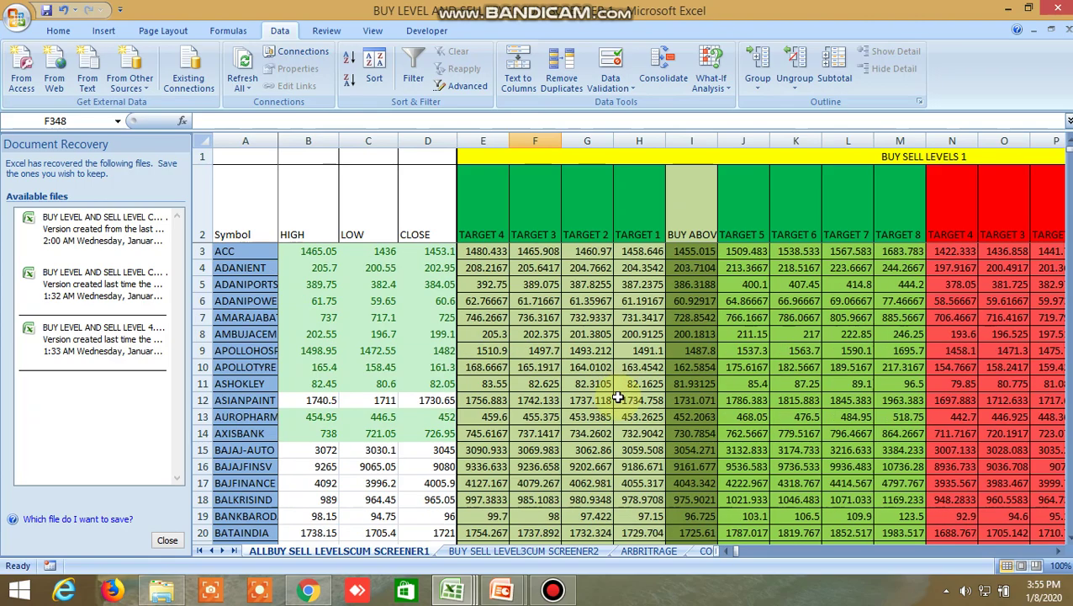
scroll(618, 398, down, 14)
scroll(618, 398, down, 9)
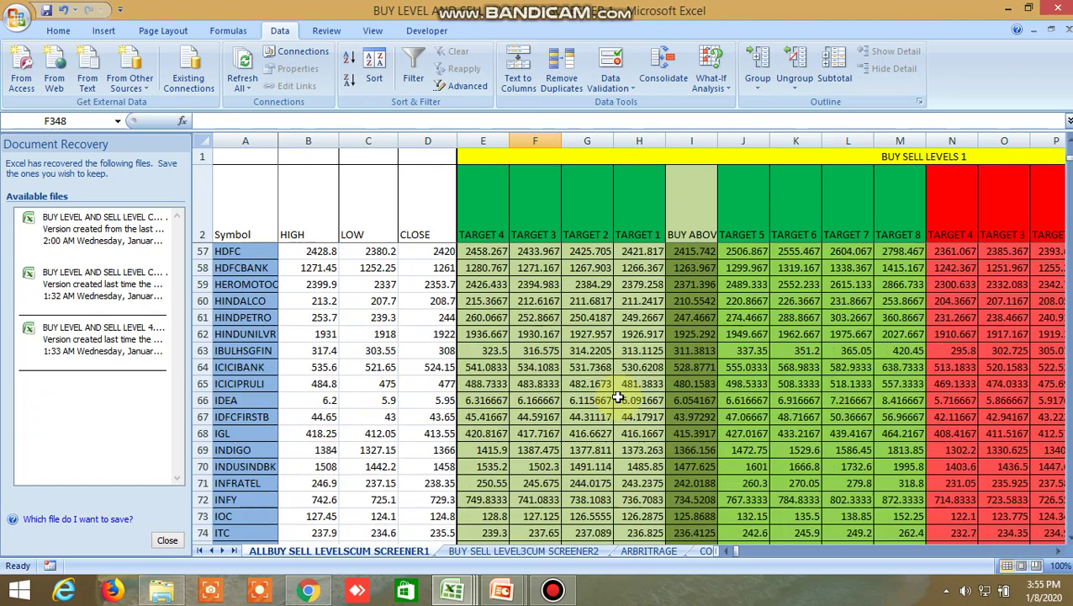
scroll(618, 398, down, 3)
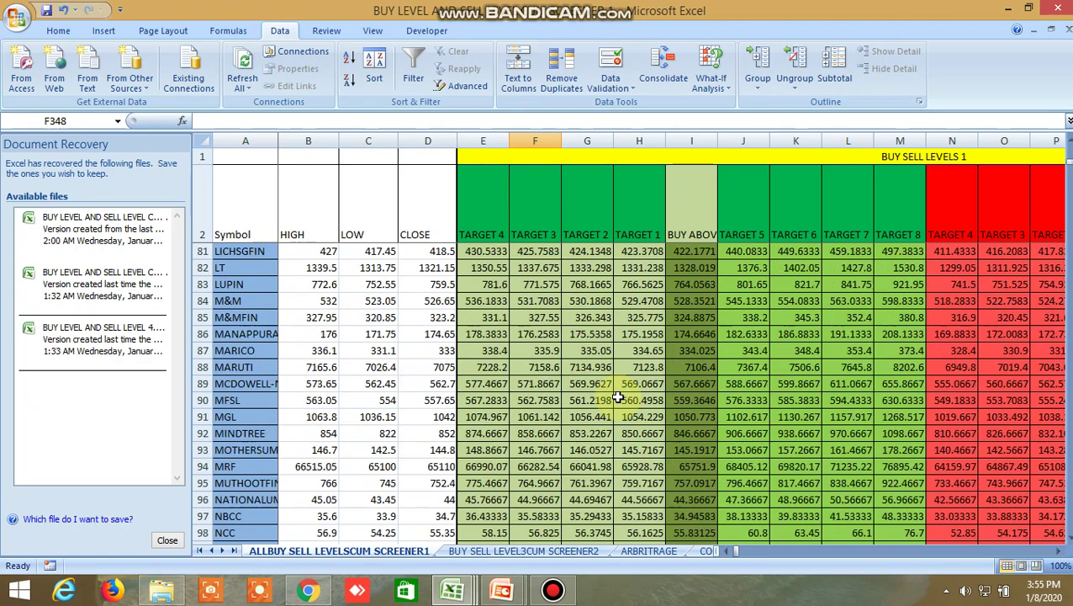
scroll(618, 397, down, 2)
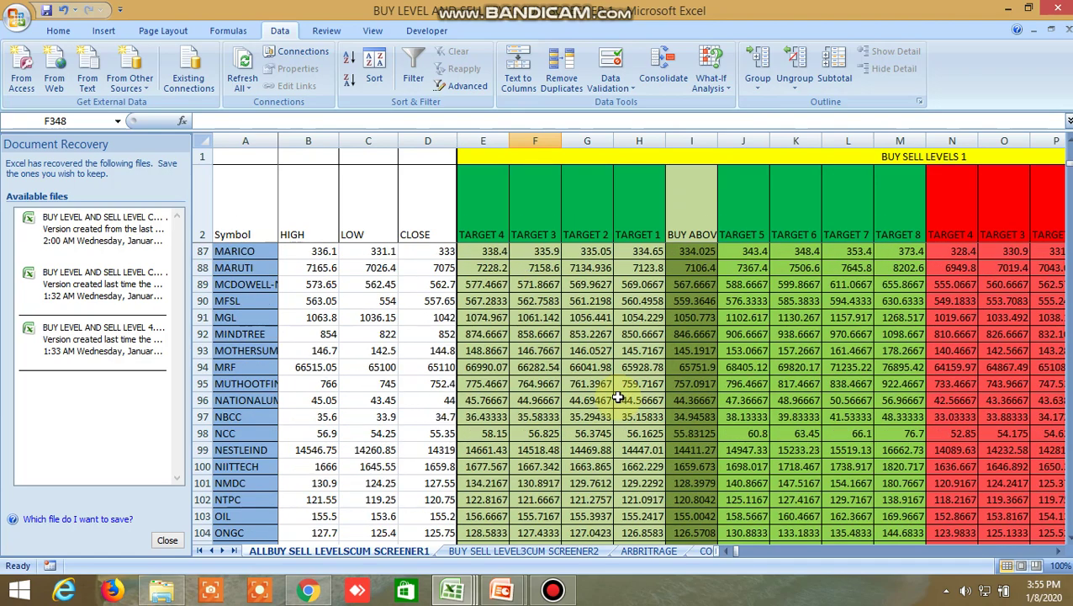
scroll(618, 398, down, 2)
scroll(618, 398, up, 9)
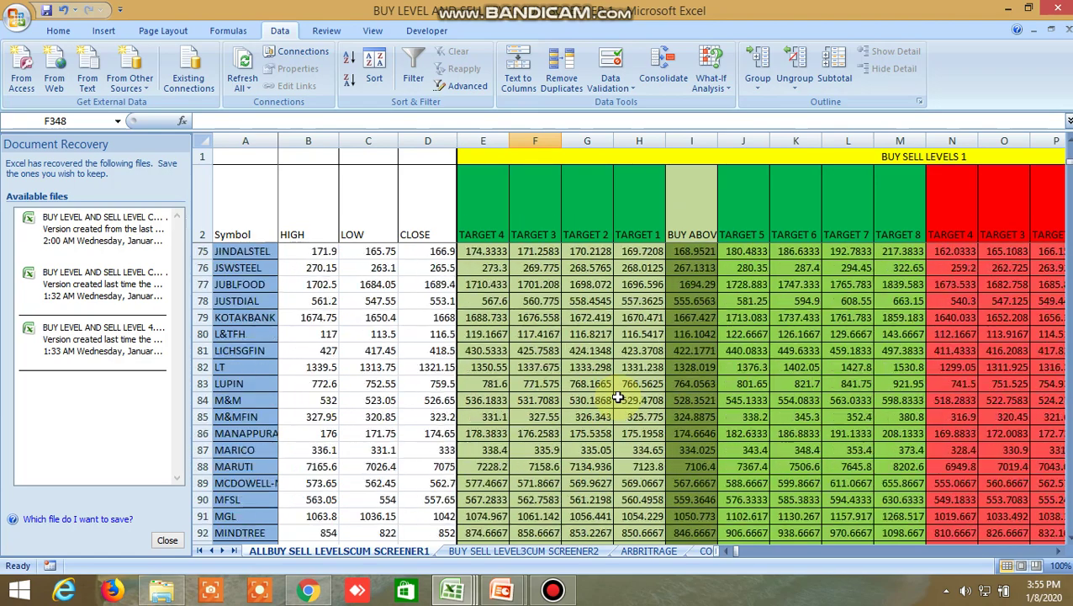
click(692, 286)
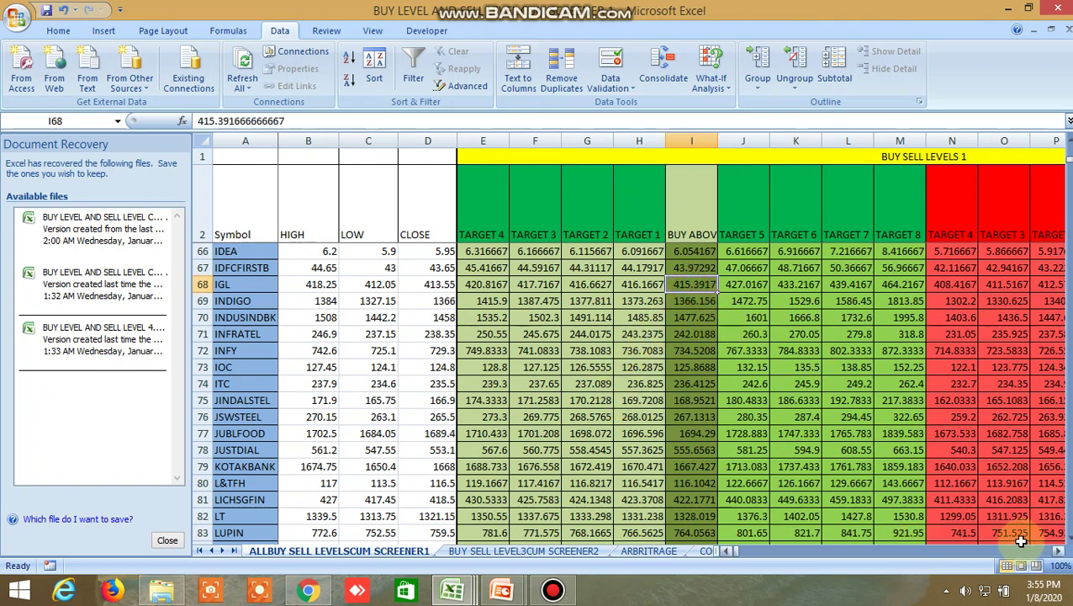
click(1060, 557)
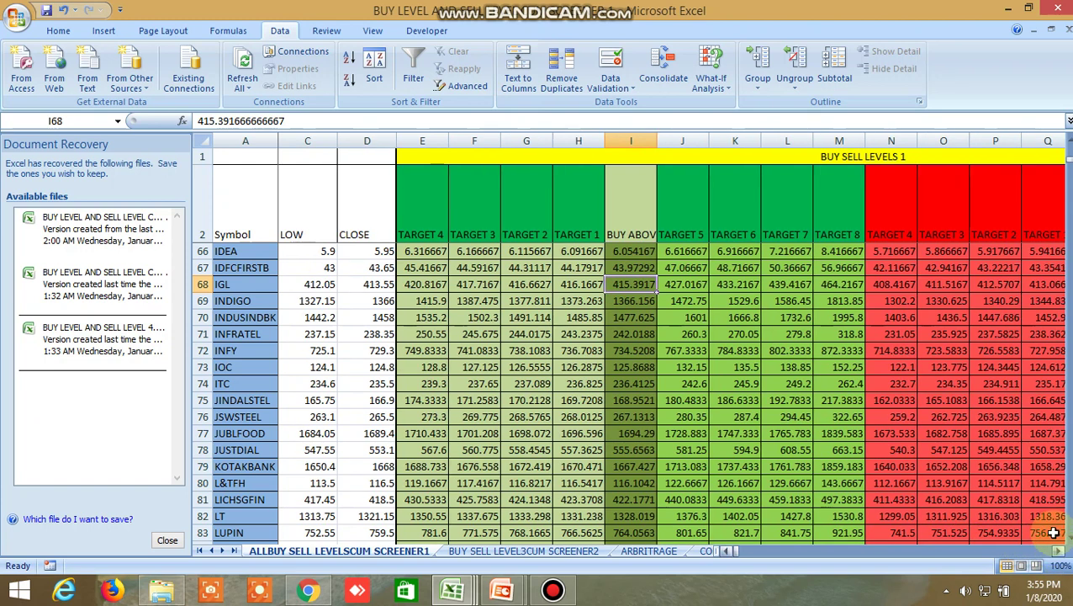
click(997, 287)
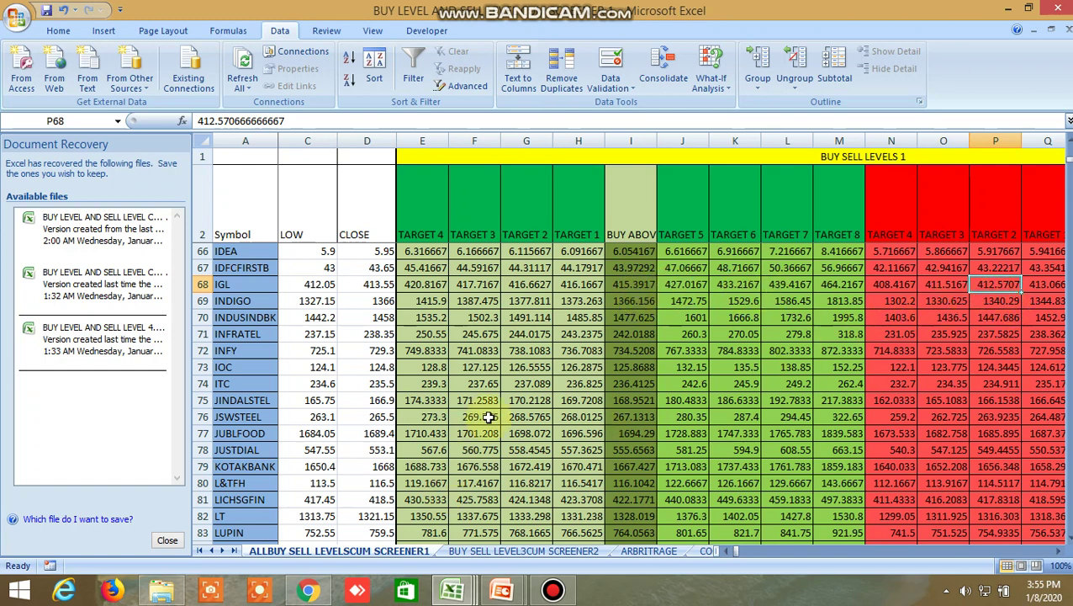
- Switch to Kite in Chrome and open the IGL chart from the watchlist
click(313, 592)
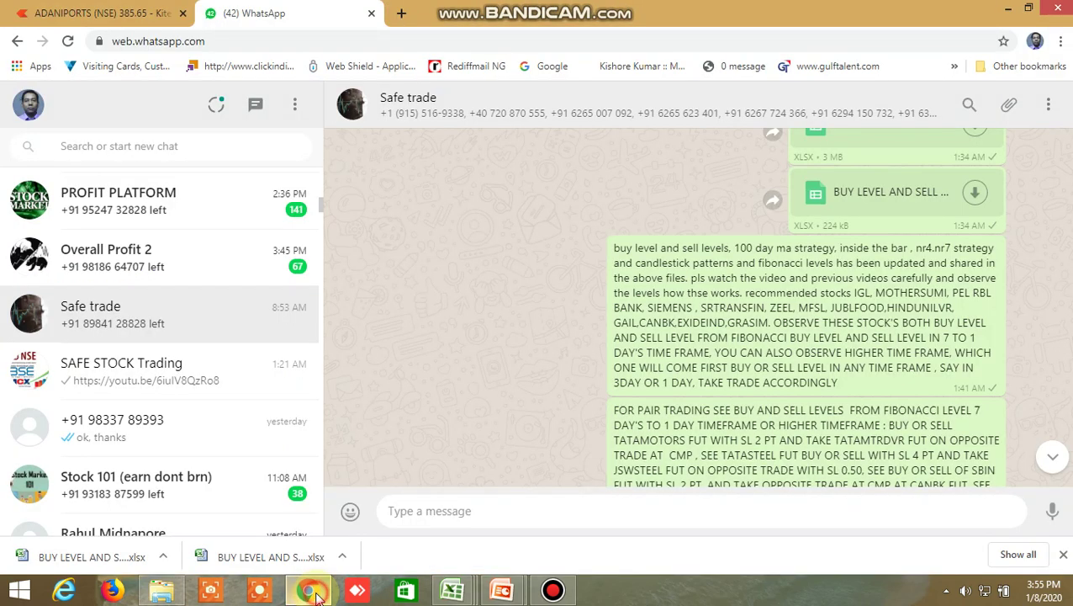
click(82, 17)
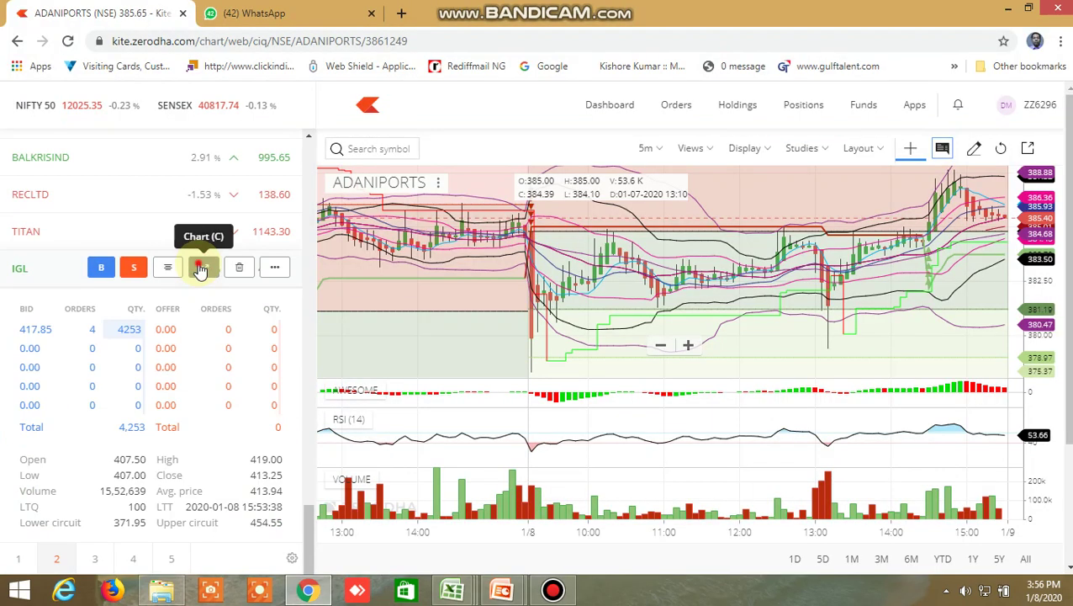
click(201, 269)
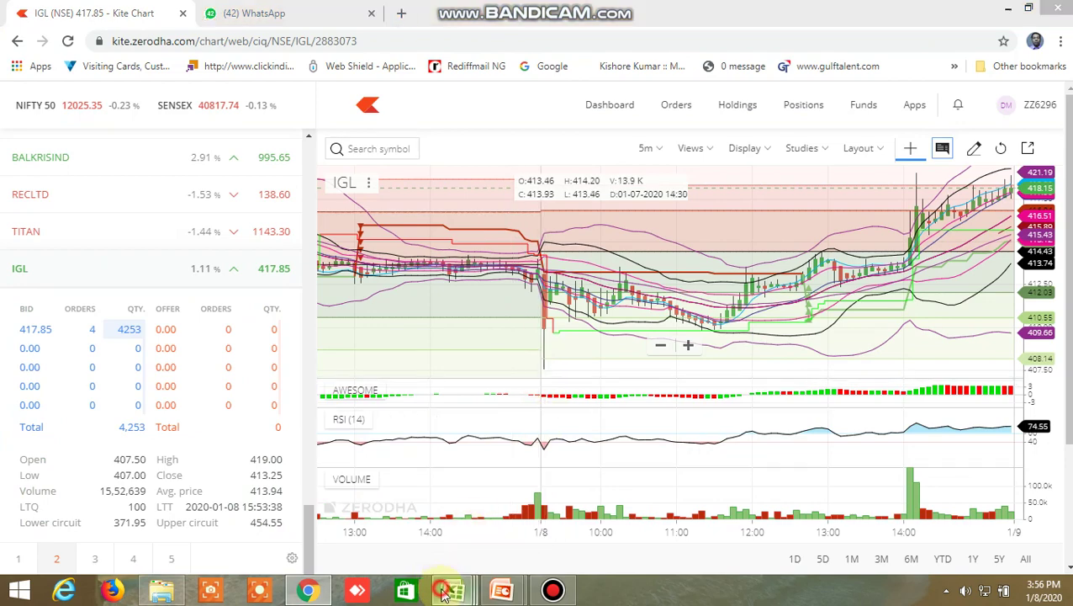
- Recheck IGL's Buy Above level in the Excel screener workbook and compare it with the IGL chart in Chrome
mouse_move(452, 589)
click(570, 513)
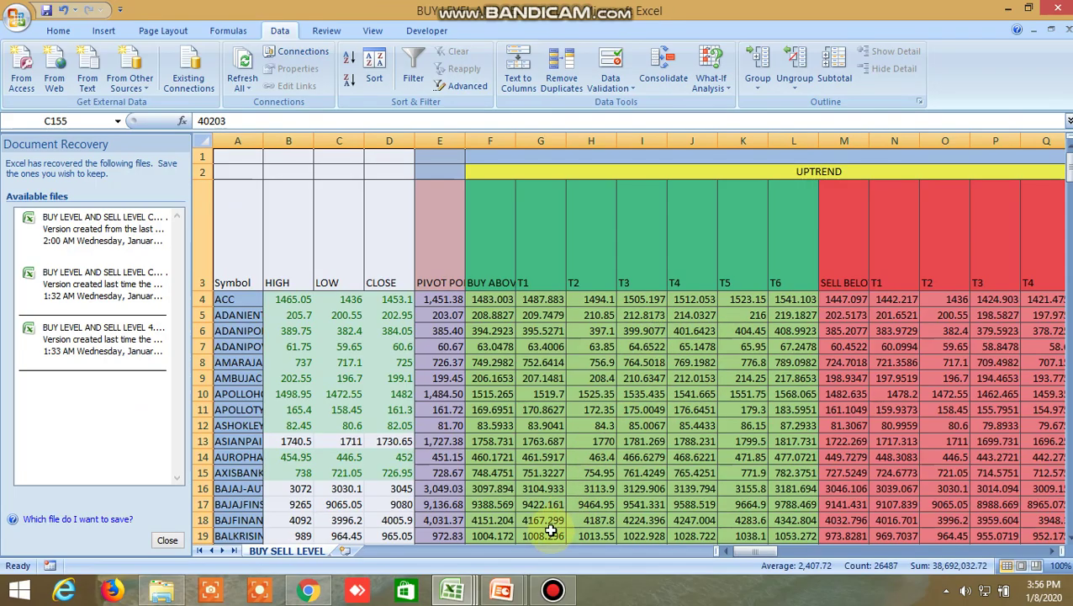
click(454, 591)
mouse_move(469, 595)
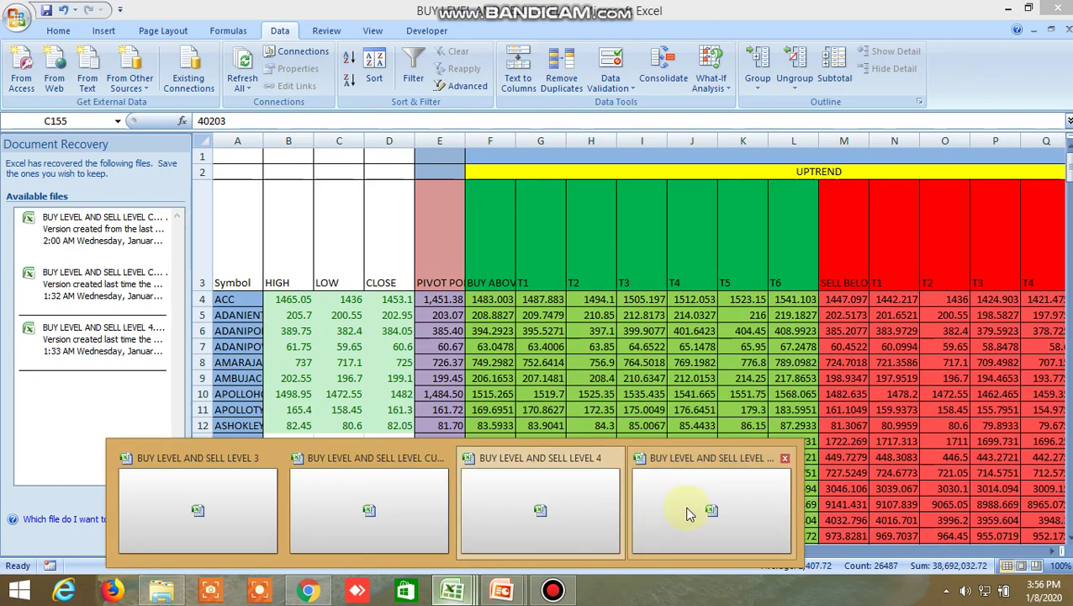
click(687, 509)
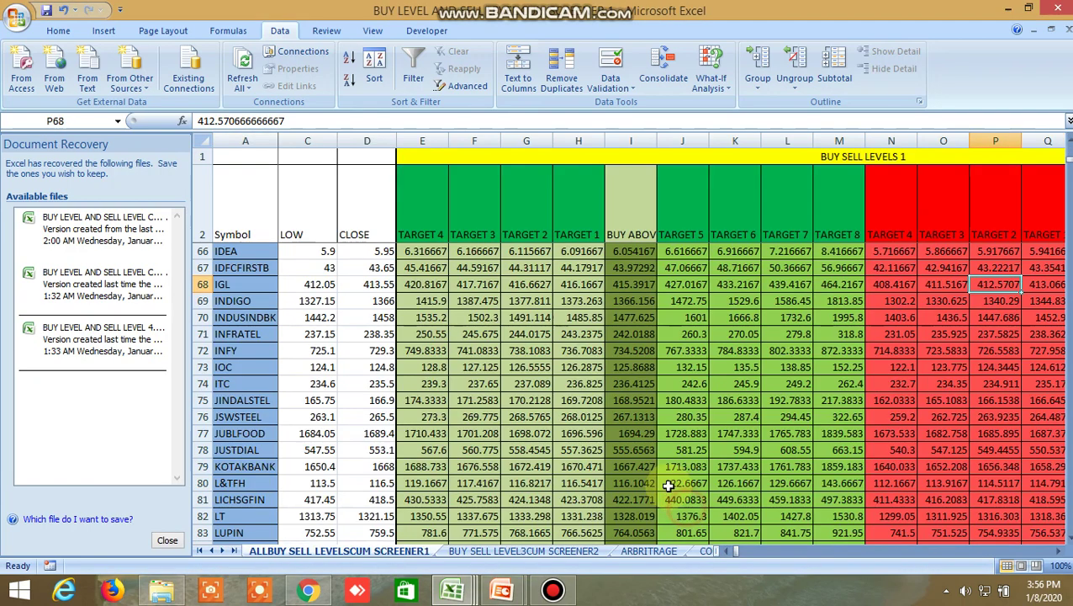
click(630, 283)
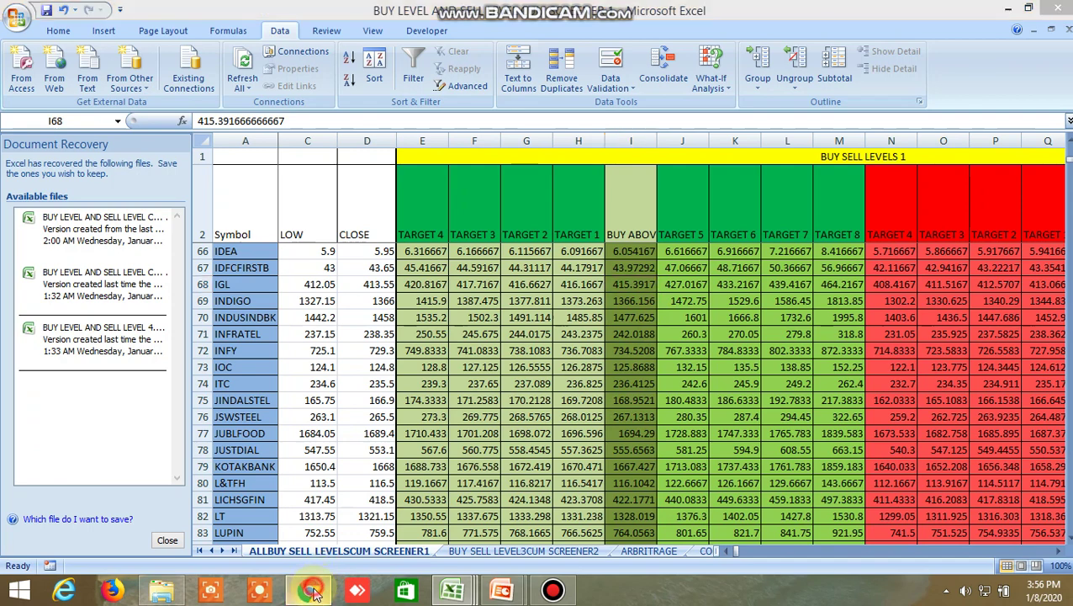
click(310, 591)
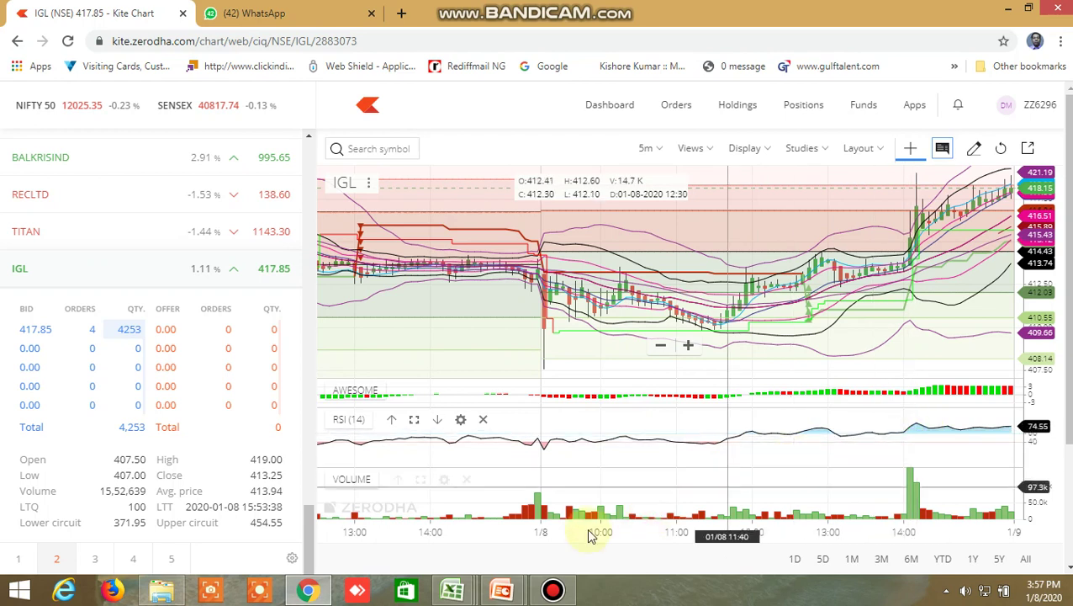
- Switch to the BUY LEVEL AND SELL LEVEL 4 workbook in Excel and check IGL's Buy Above and Sell Below levels
mouse_move(452, 593)
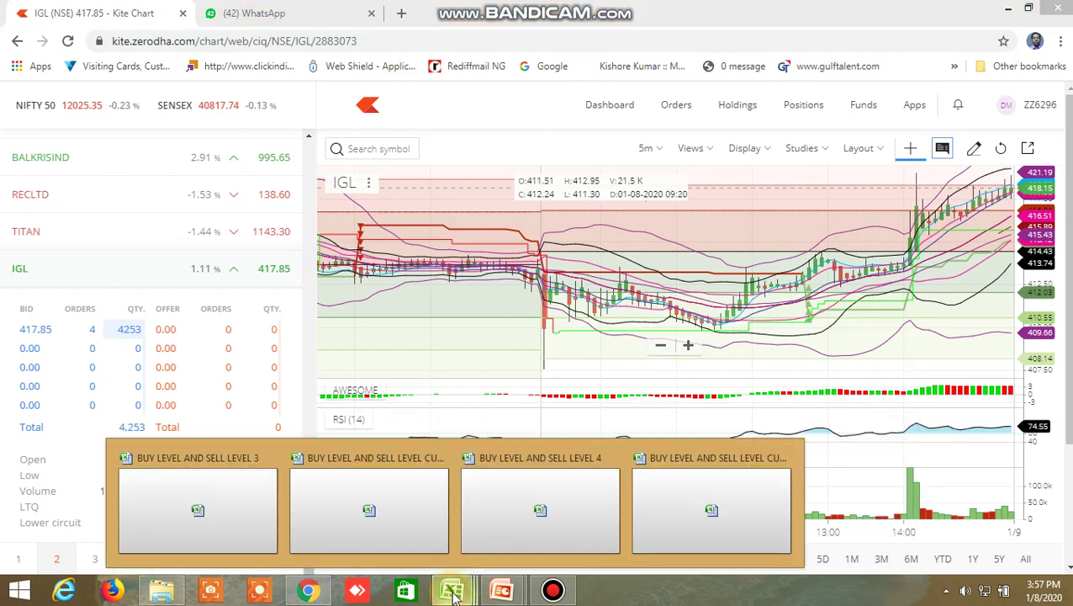
click(714, 521)
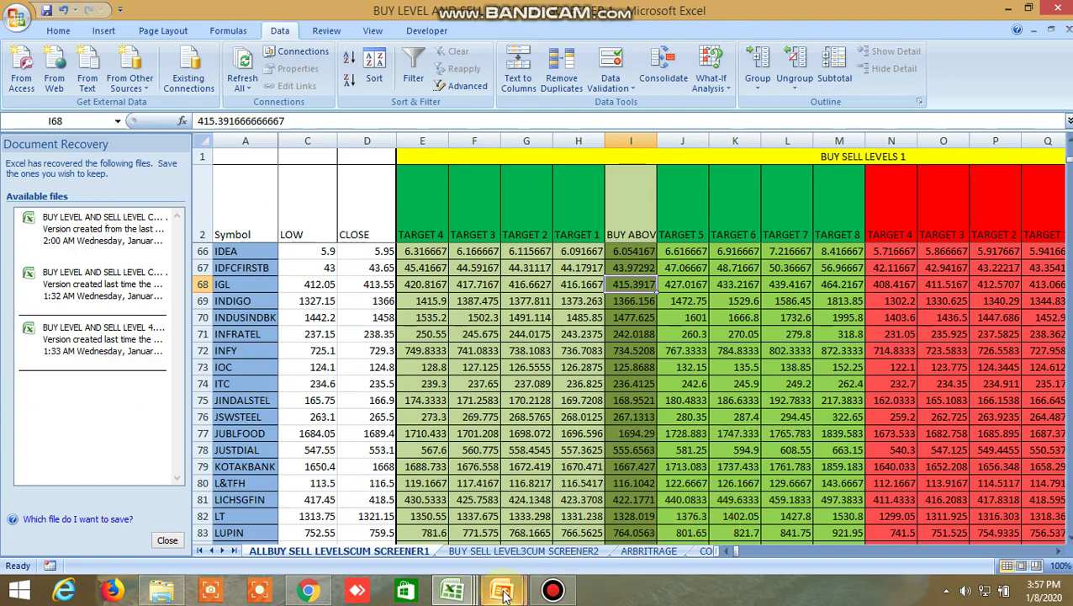
mouse_move(453, 593)
click(546, 510)
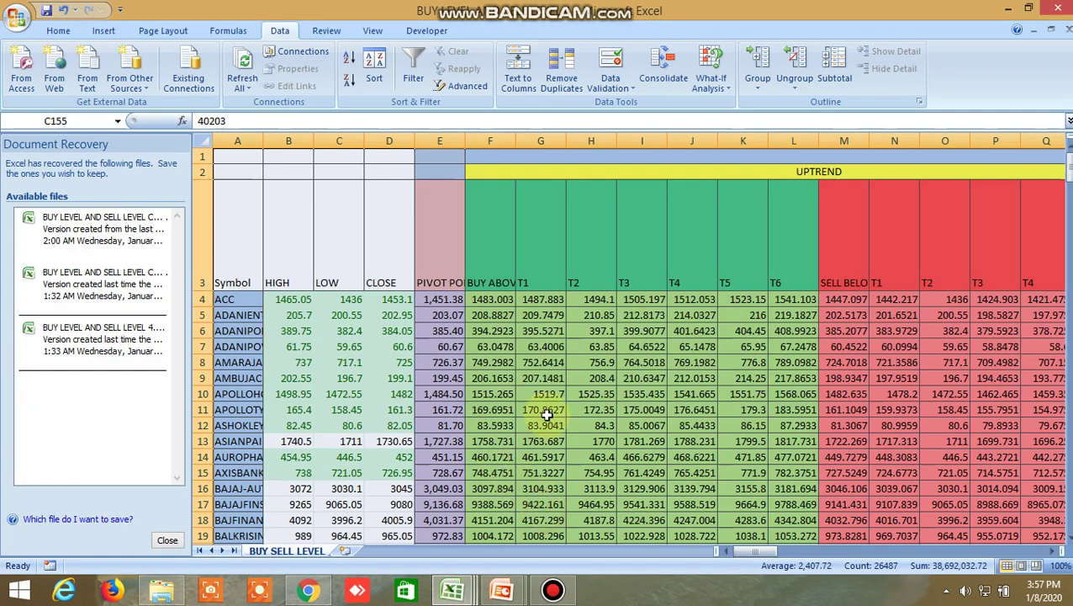
scroll(545, 414, down, 16)
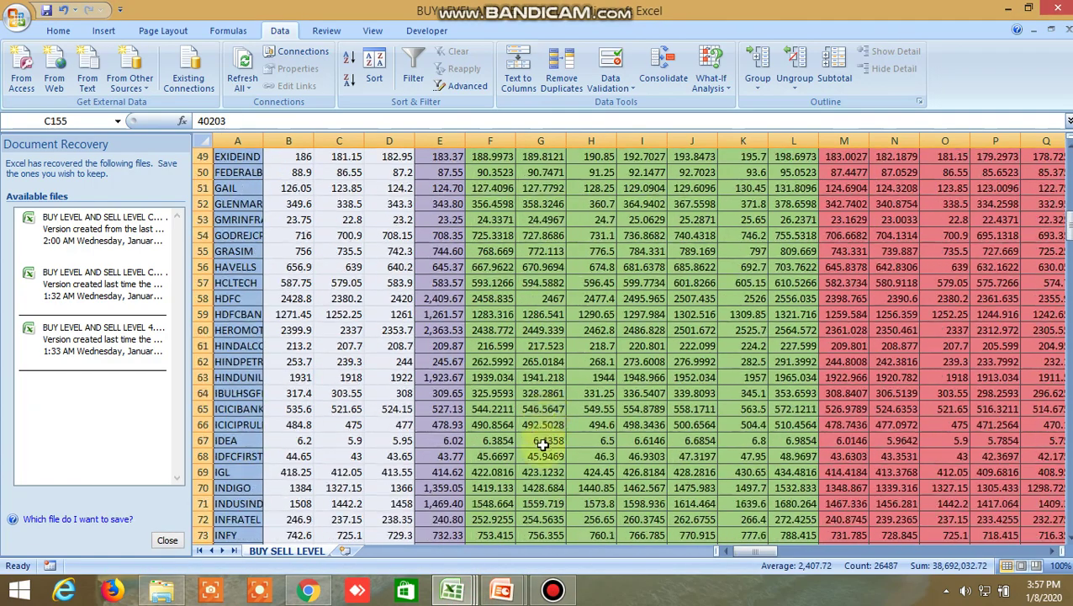
click(491, 472)
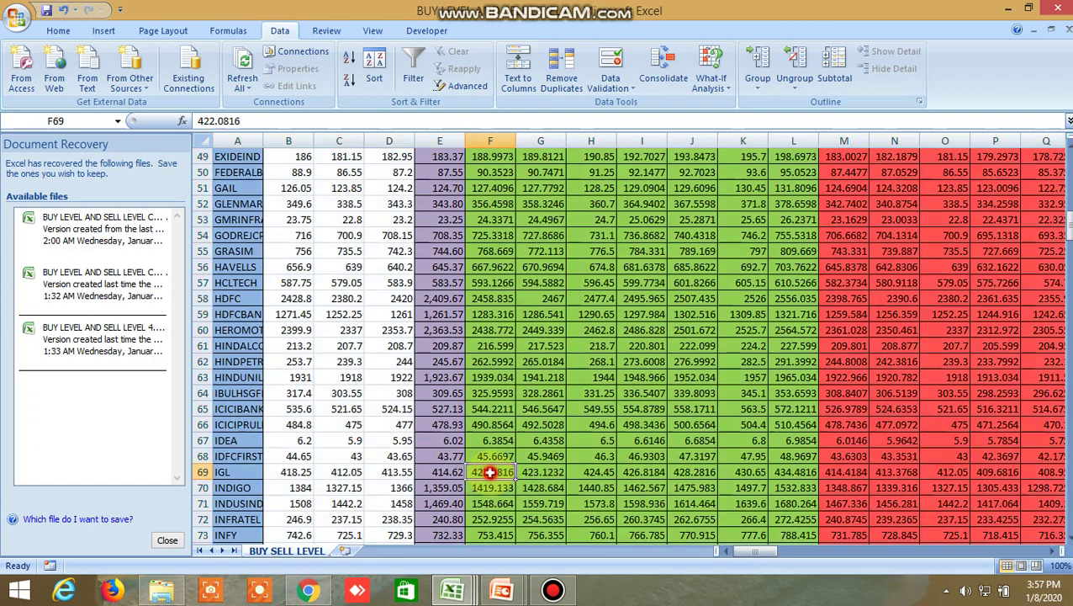
click(844, 473)
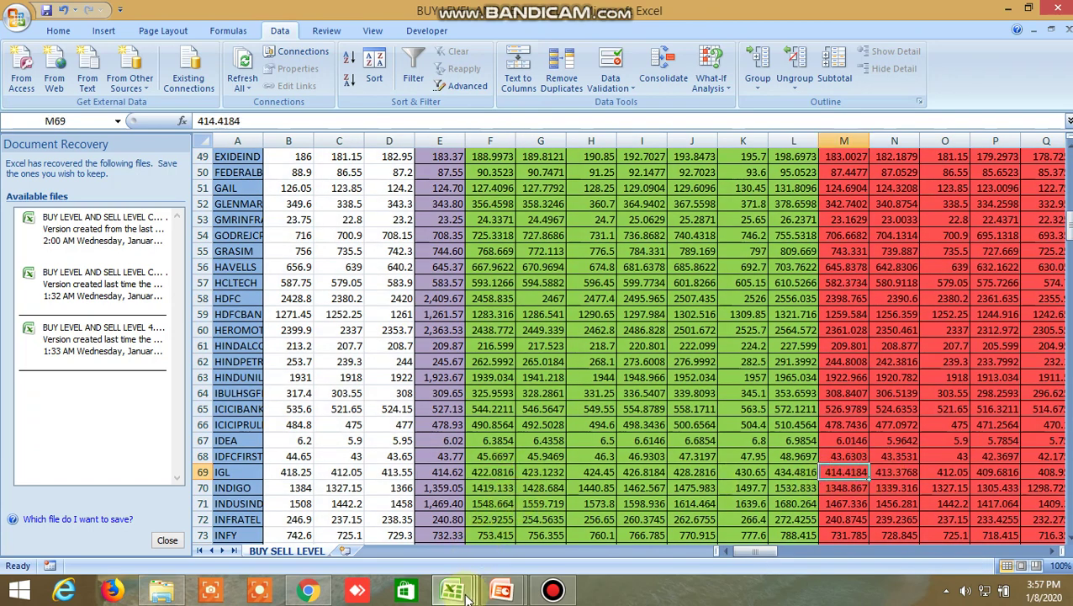
- Return to the screener workbook and select RBLBANK's Buy Above level on the ALLBUY SELL LEVELSCUM SCREENER1 sheet
mouse_move(468, 594)
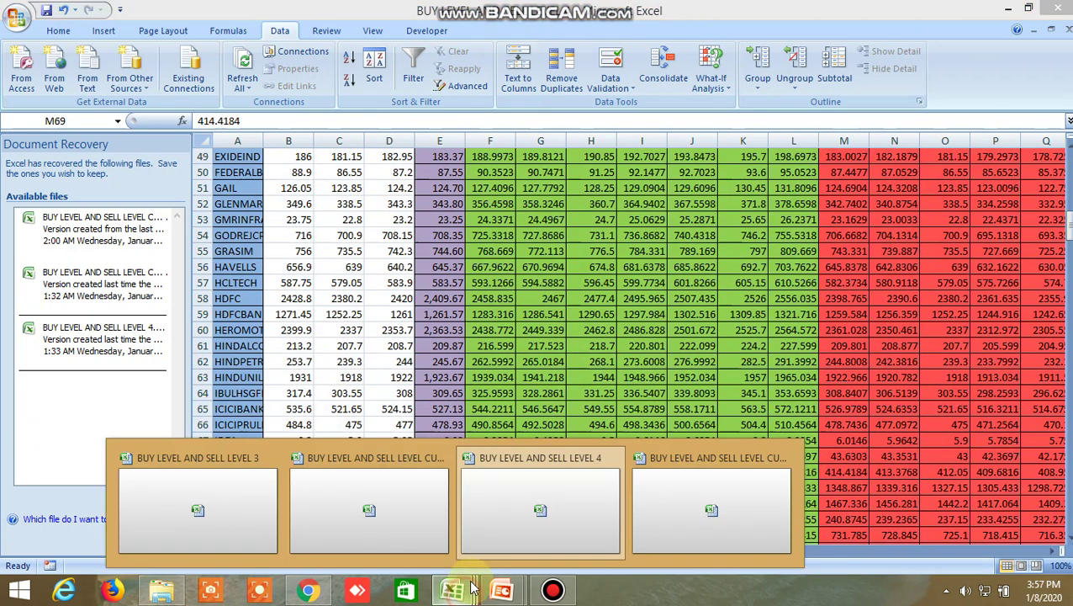
click(690, 507)
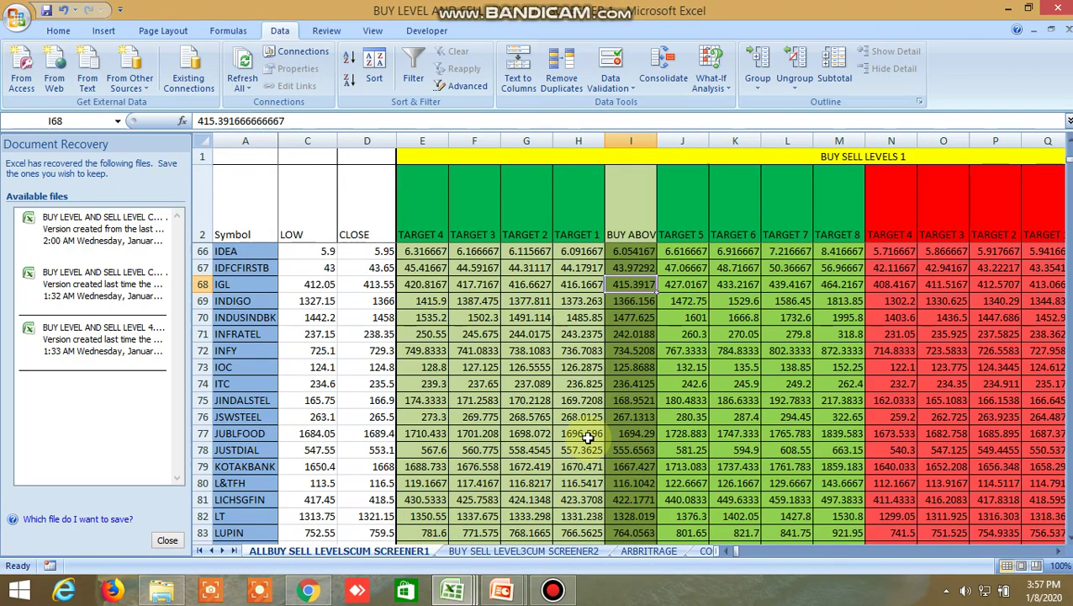
scroll(589, 438, down, 11)
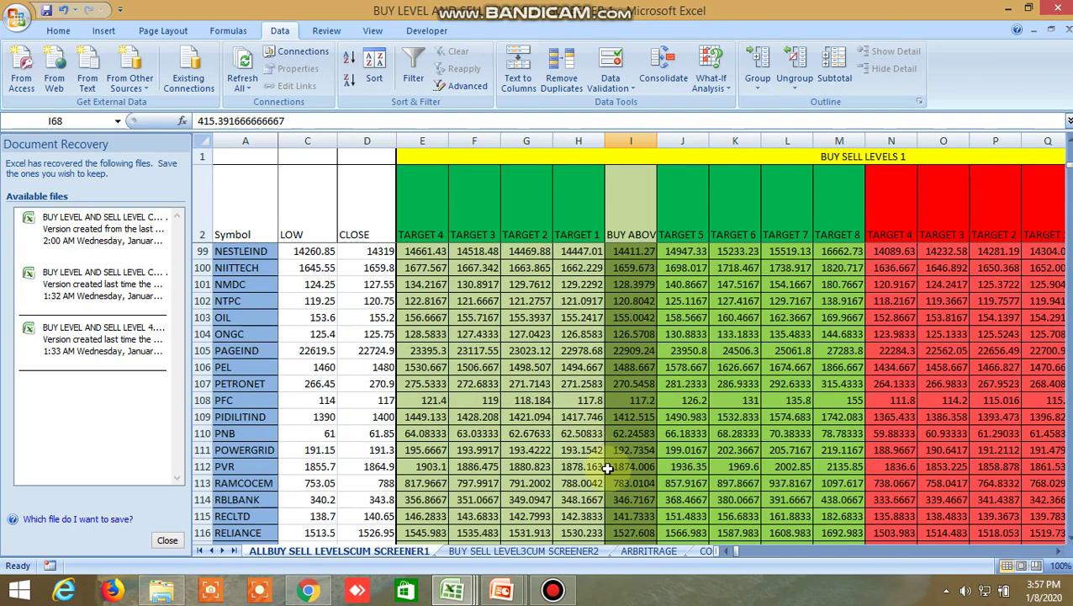
click(639, 501)
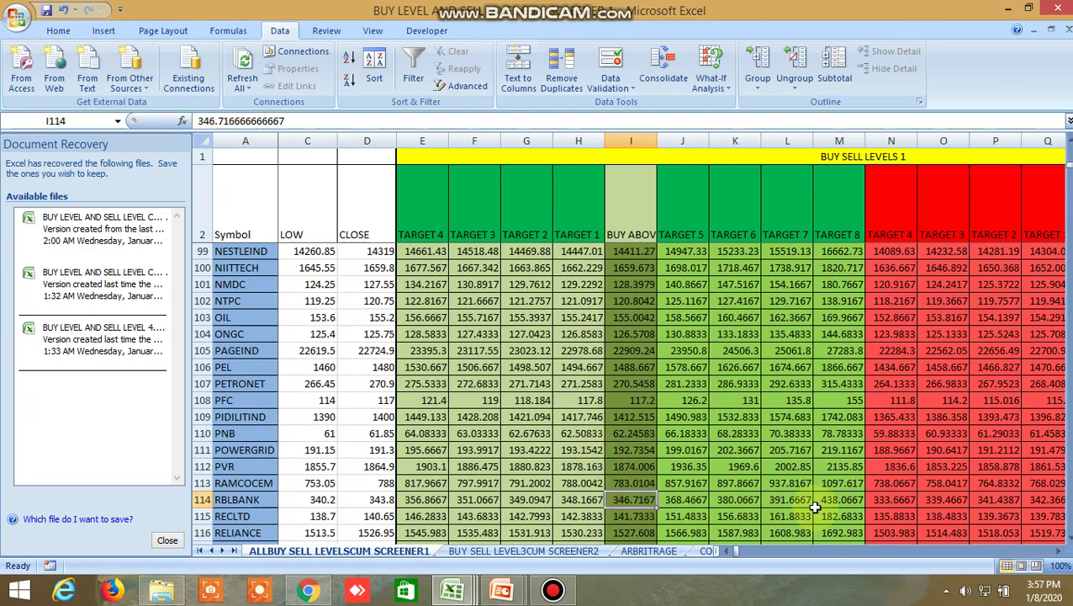
- Check RBLBANK's sell-side Target 2 in Excel, and open its NSE chart from watchlist 1 in Kite on Chrome
click(999, 501)
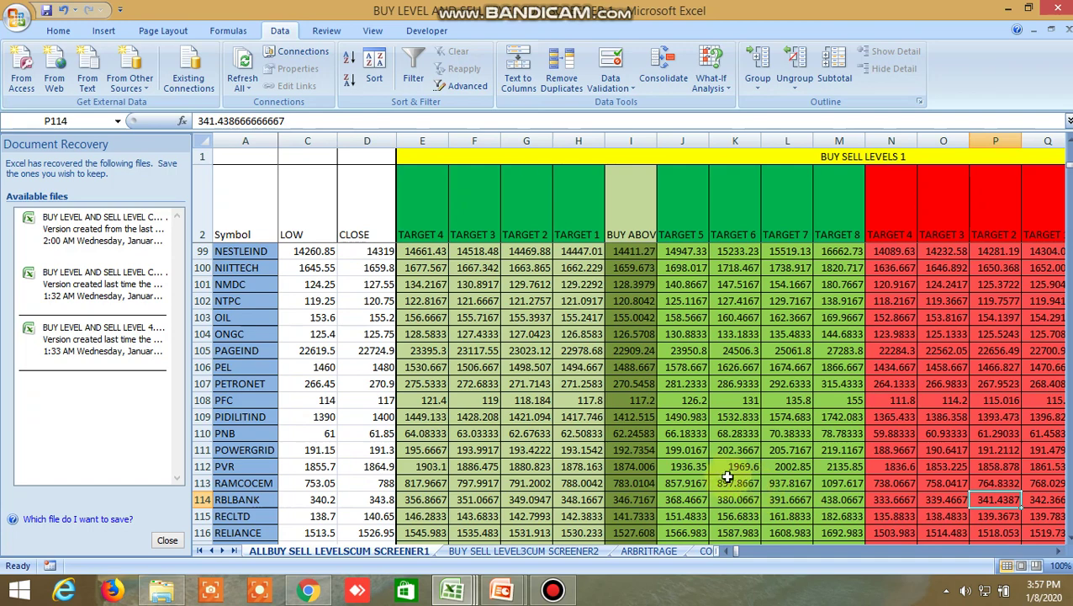
click(308, 590)
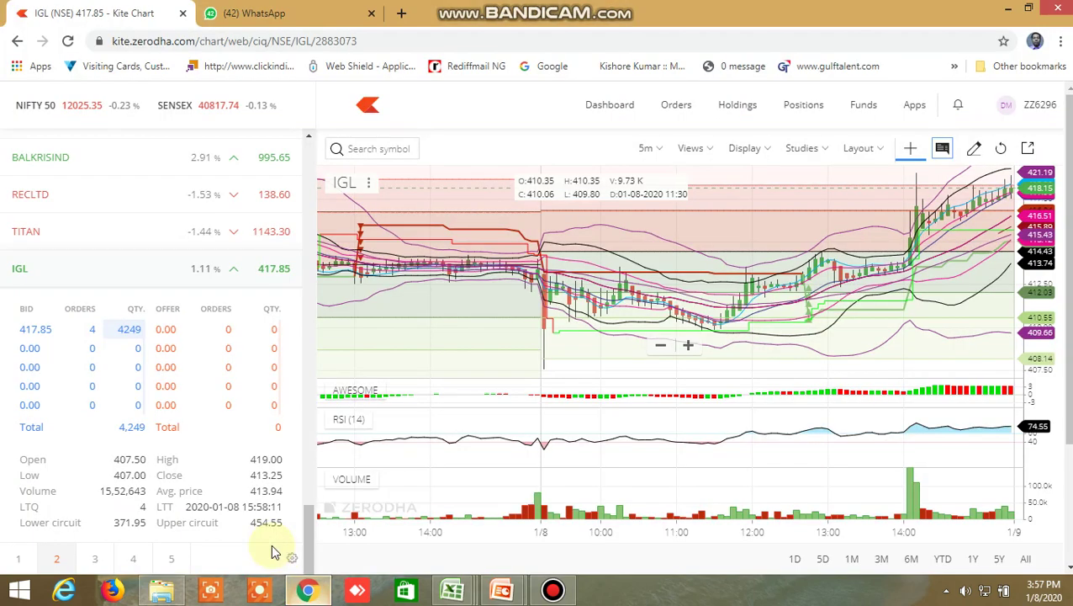
click(17, 558)
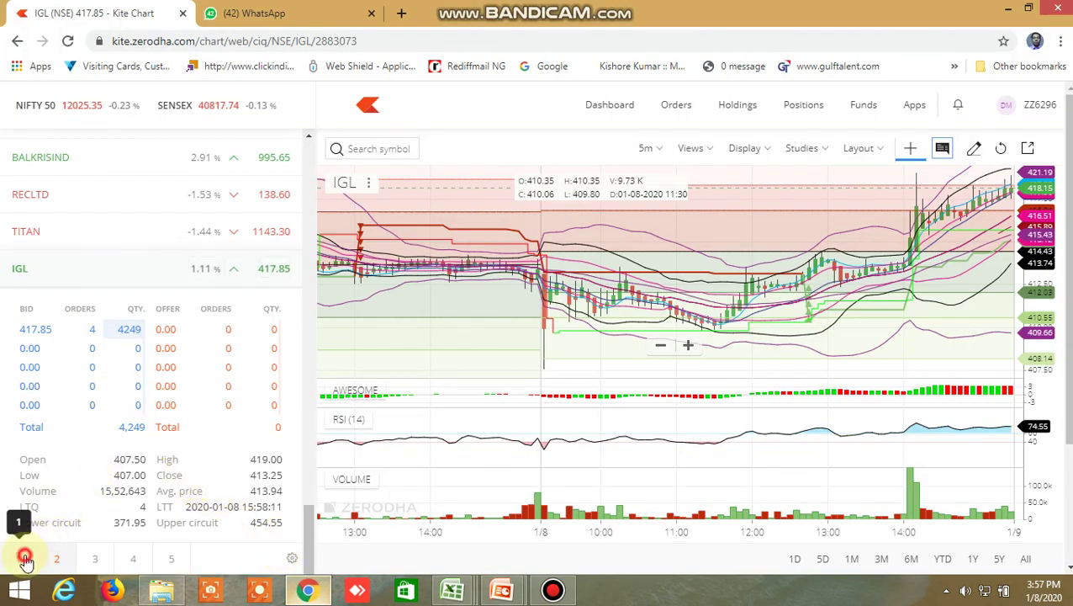
scroll(96, 187, up, 15)
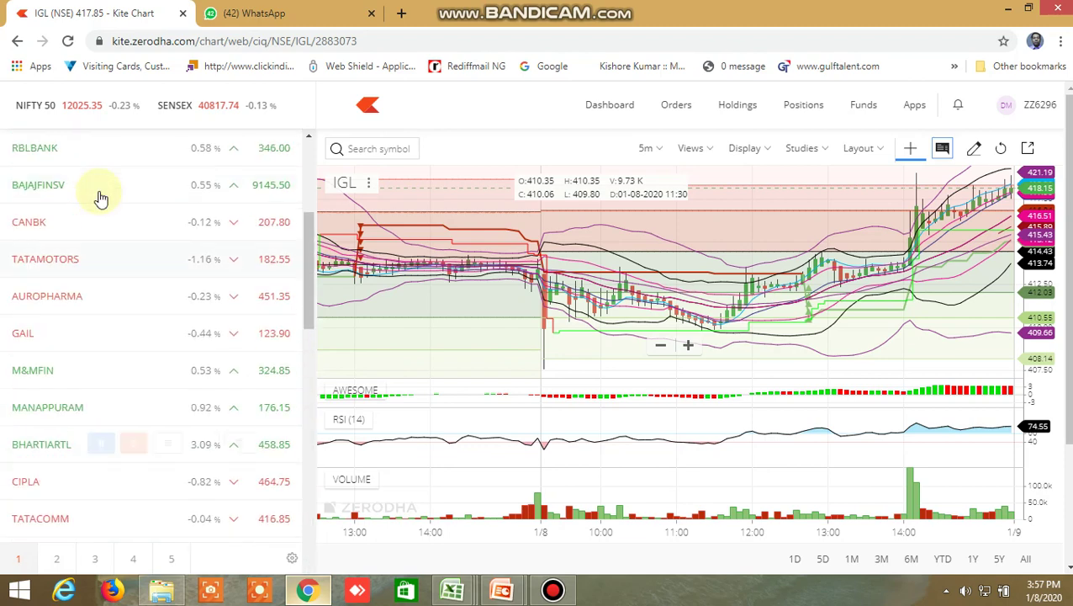
click(56, 146)
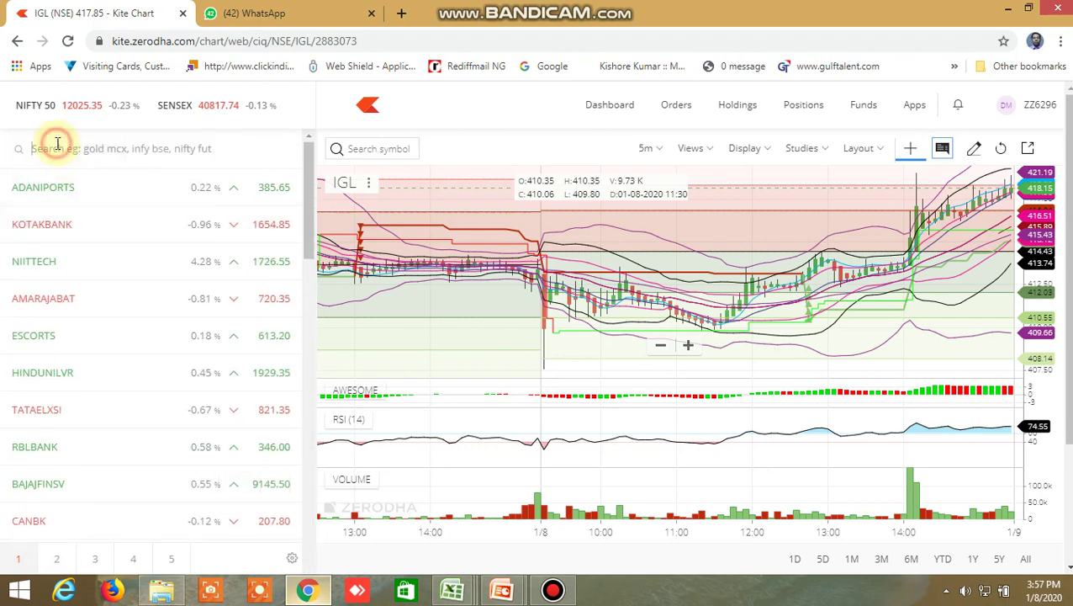
text(rblbank)
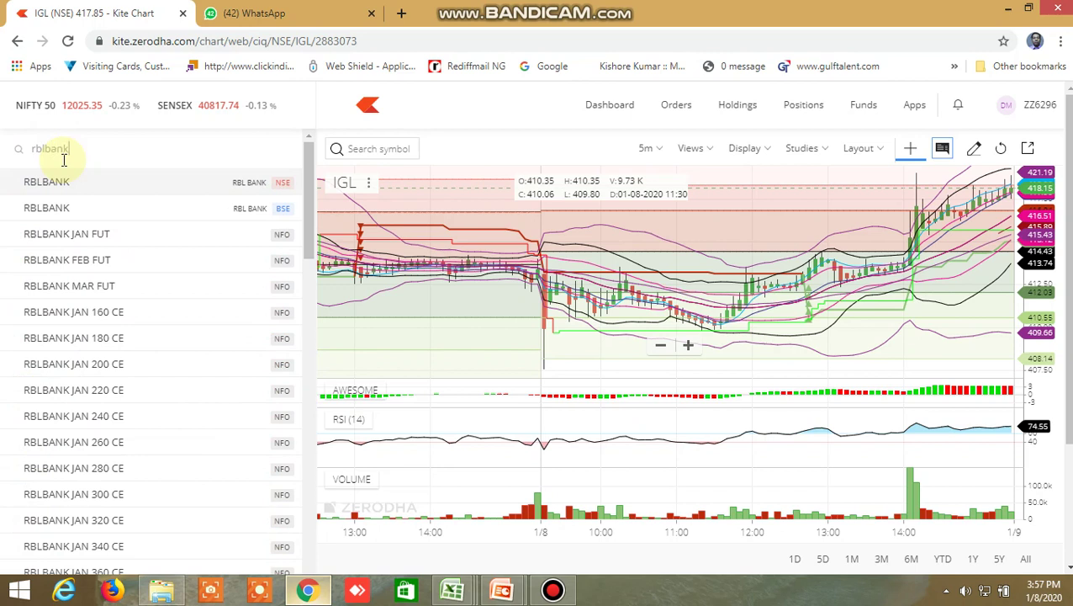
click(47, 185)
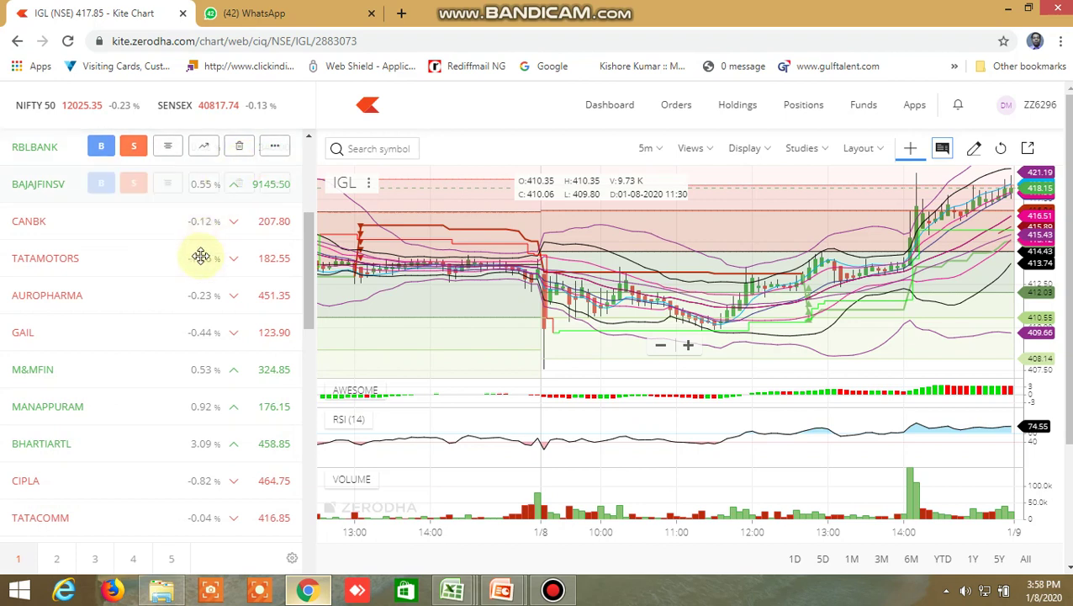
click(163, 158)
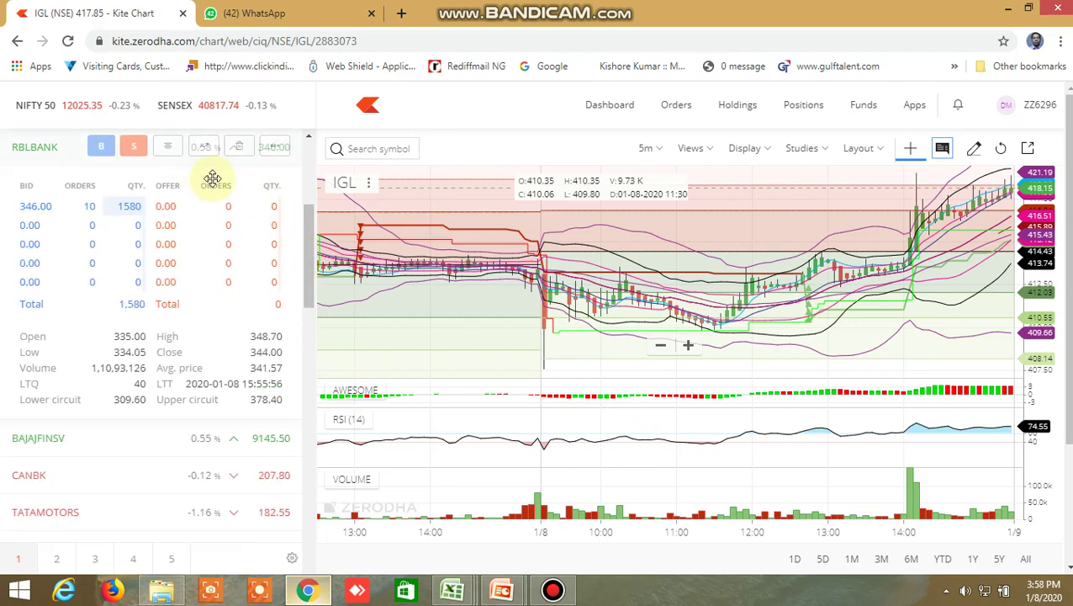
click(206, 154)
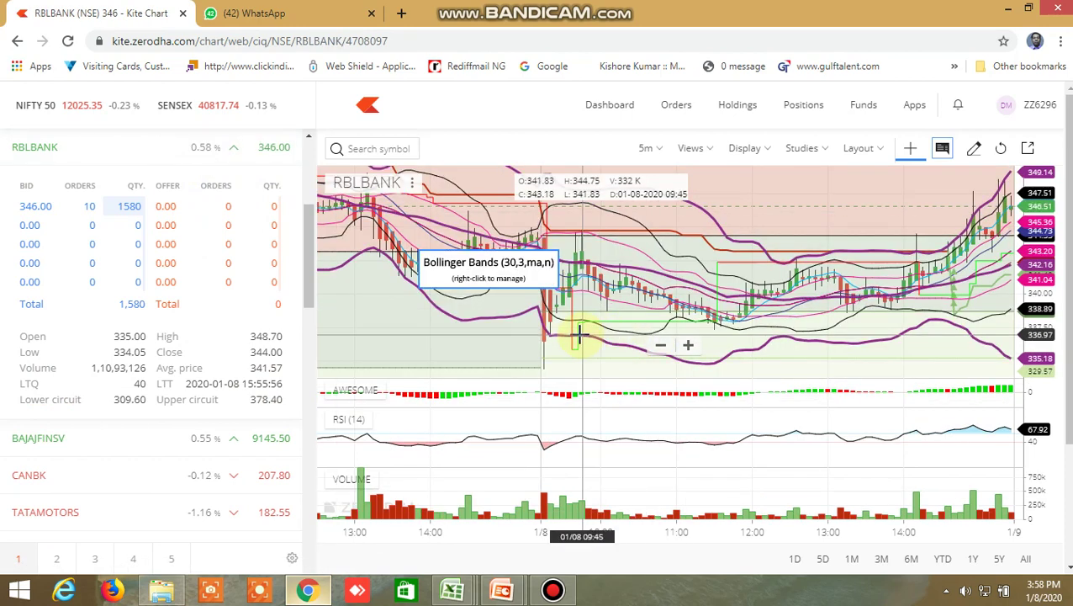
- Compare RBLBANK's Buy Above level in the Excel screener workbook with its Kite chart in Chrome, and return to the workbook
key(alt+Tab)
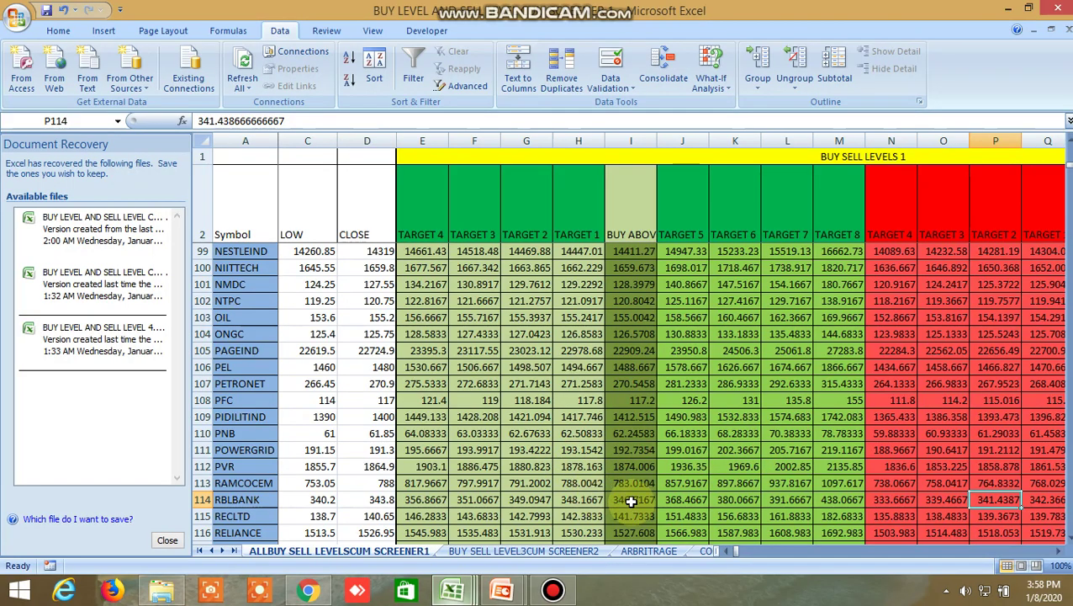
click(312, 591)
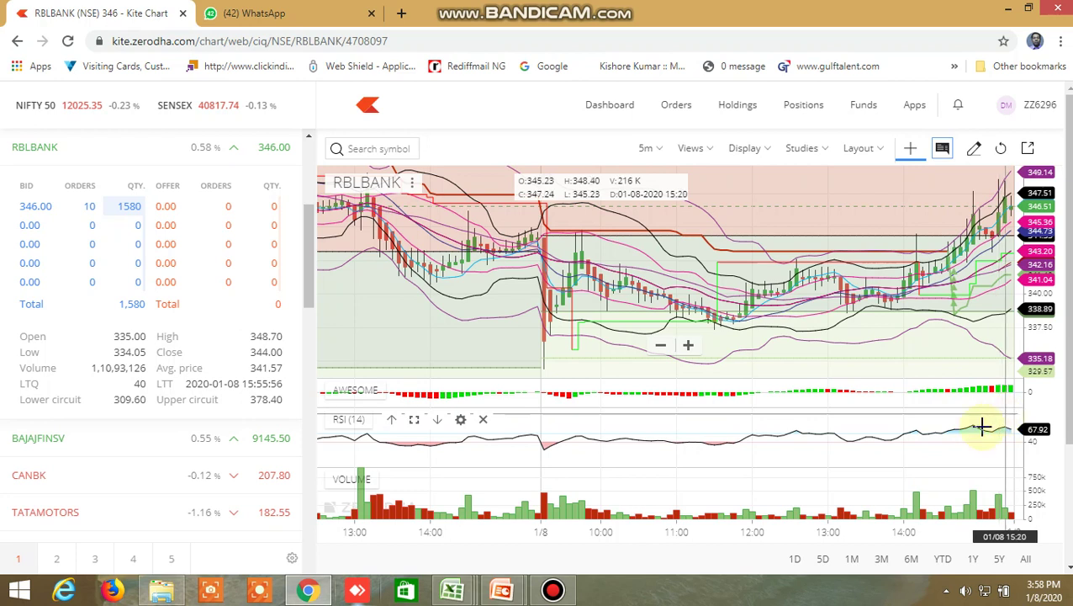
mouse_move(471, 596)
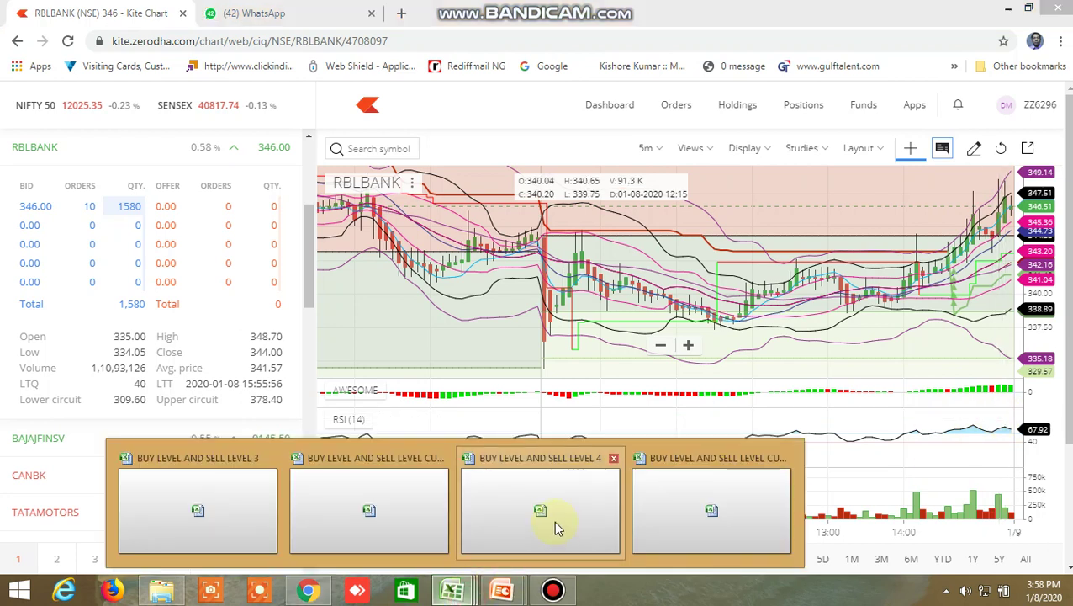
click(722, 506)
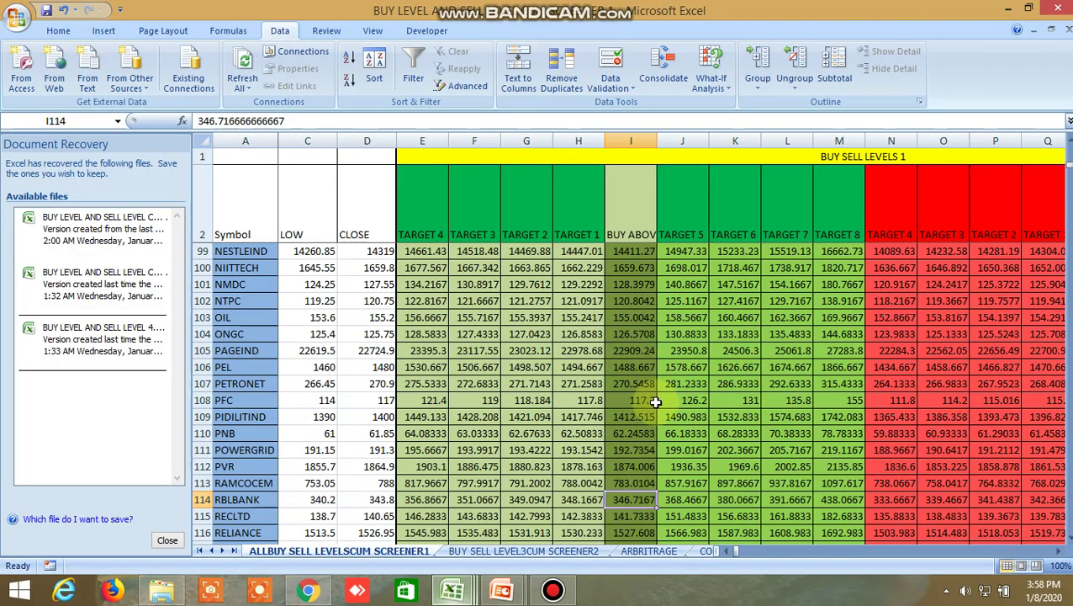
scroll(639, 408, down, 5)
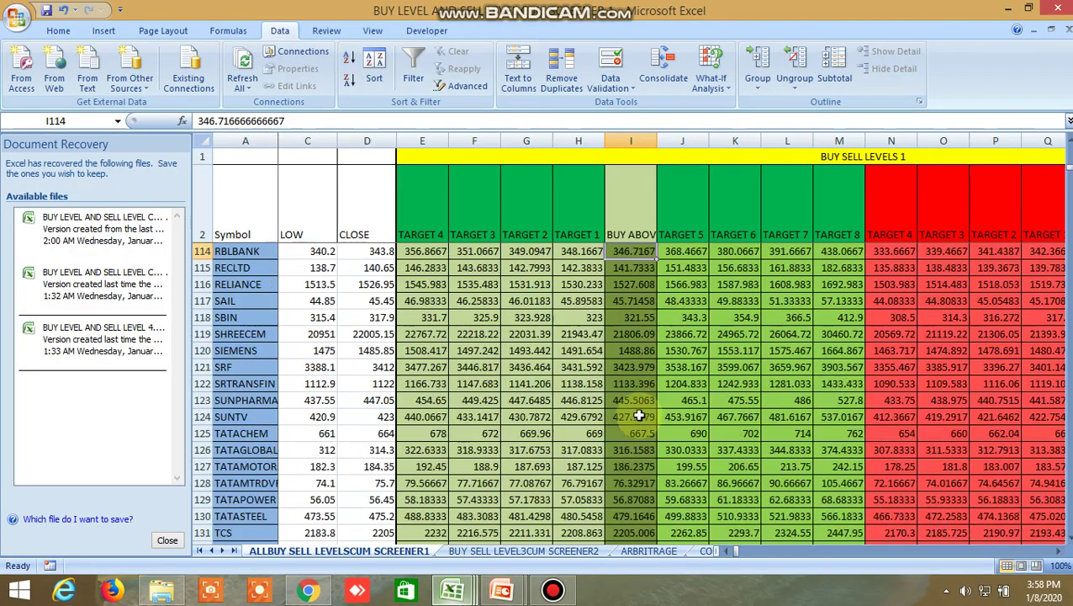
- Open the BUY SELL LEVEL3CUM SCREENER2 sheet and review the TRUE signals beside the 100 MA and 100 EMA columns down to CANBK
click(526, 551)
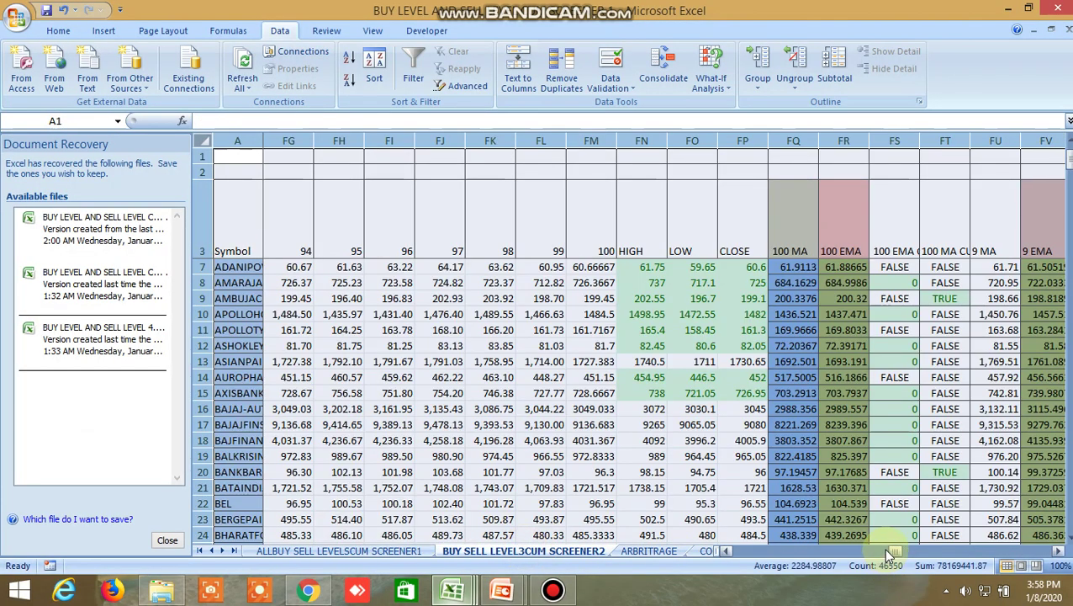
scroll(921, 412, up, 1)
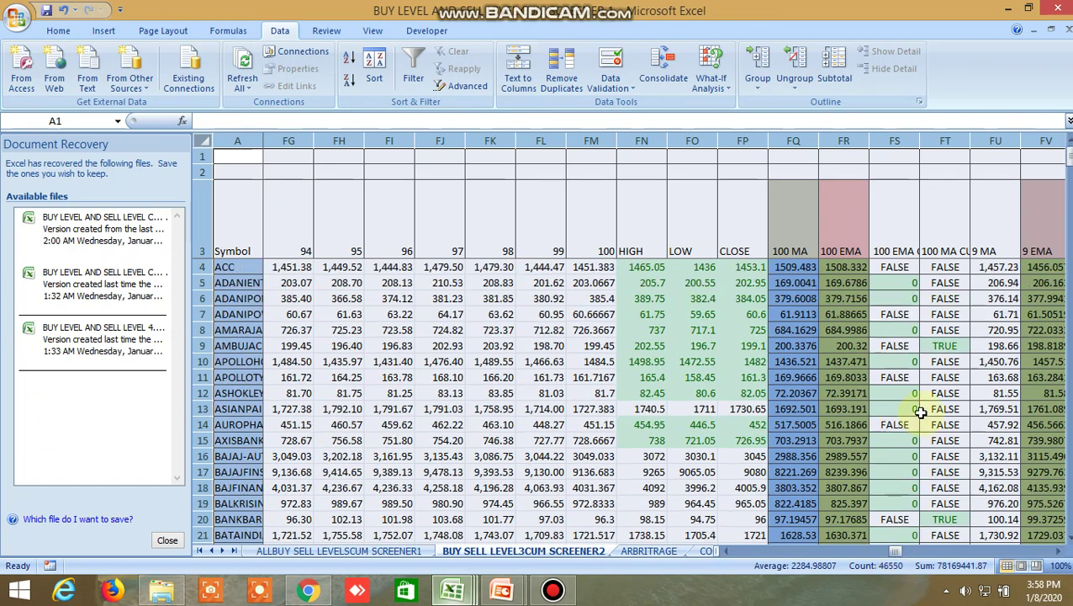
click(946, 346)
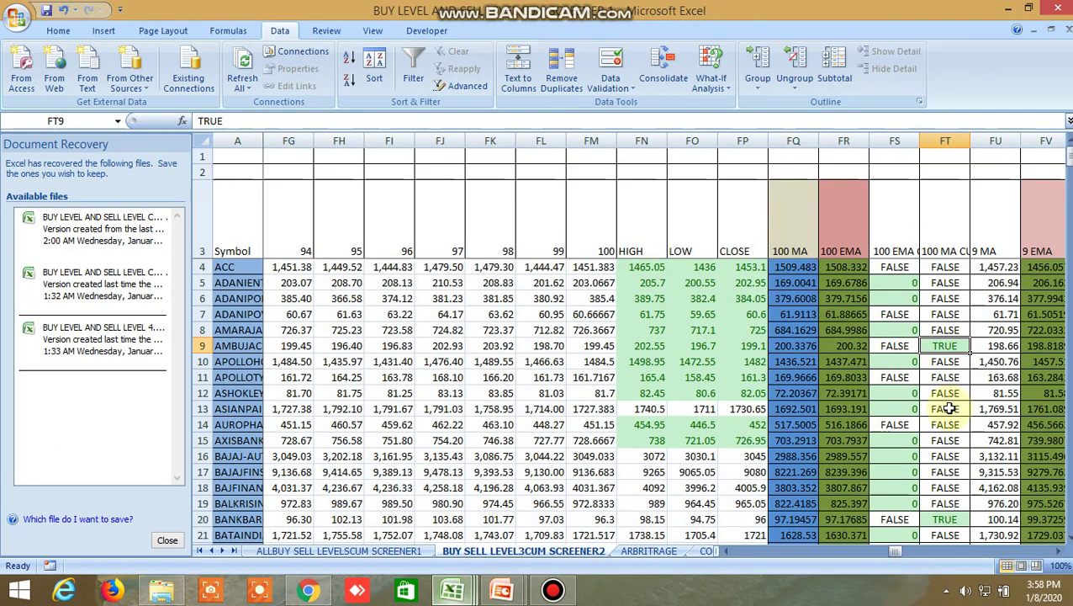
scroll(951, 379, down, 3)
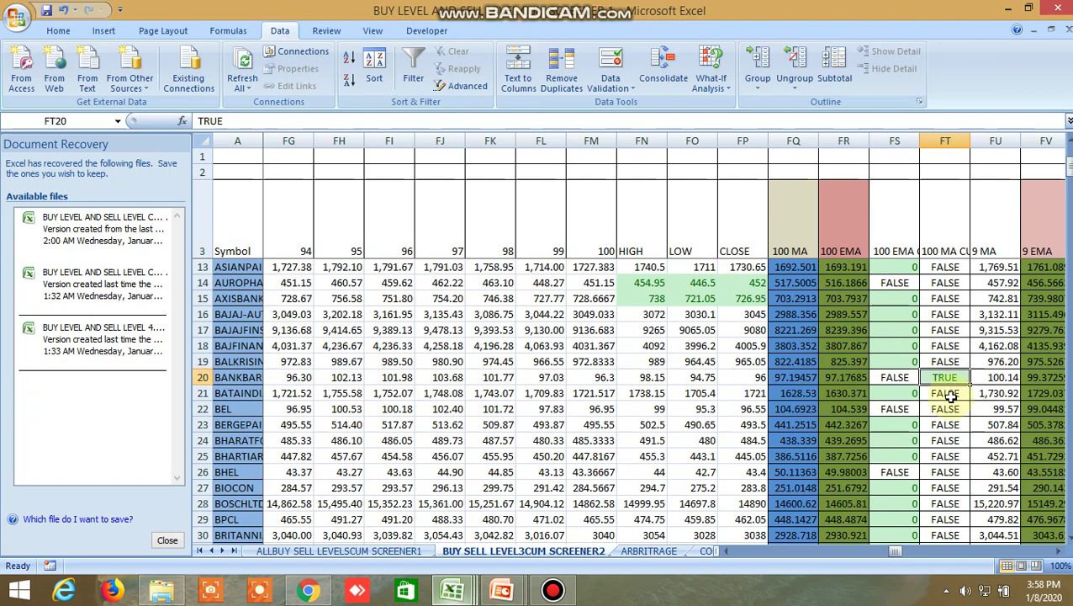
scroll(949, 400, down, 3)
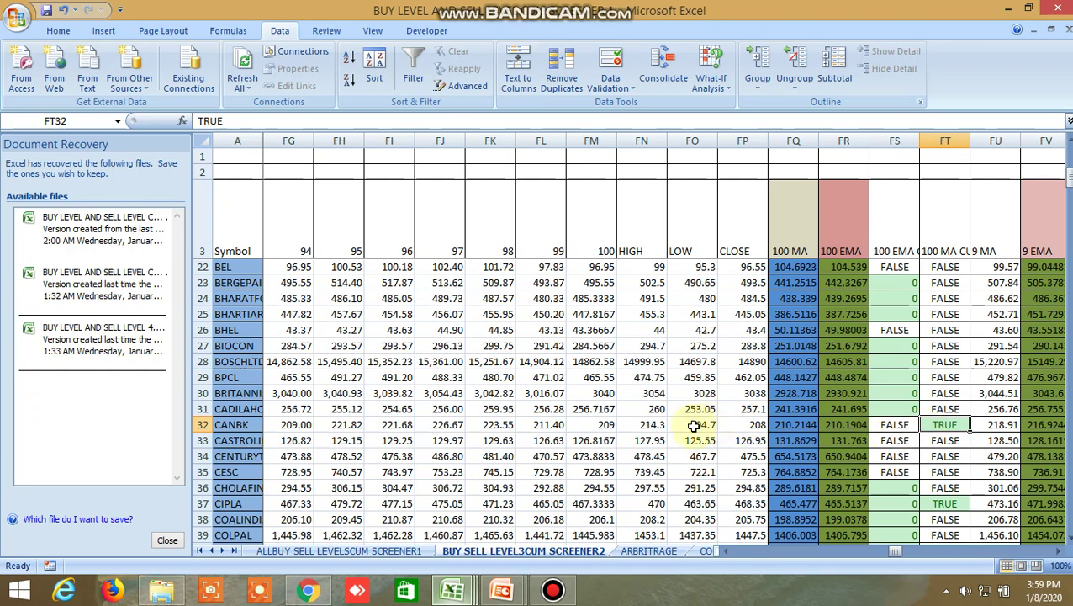
- Check CANBK's High and Low values in row 32 of the screener sheet
click(657, 426)
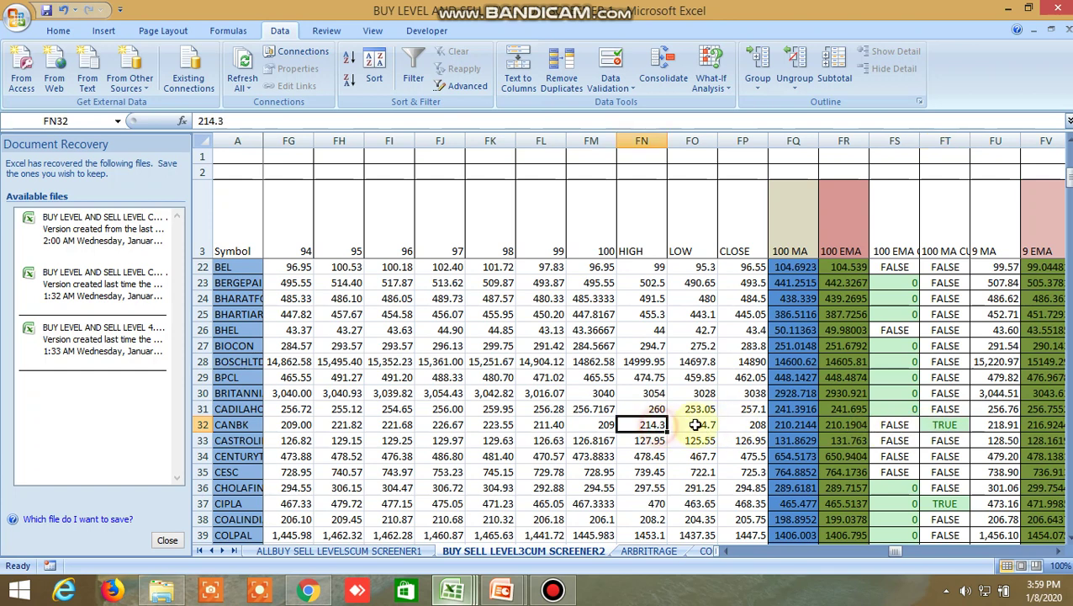
click(698, 425)
click(654, 425)
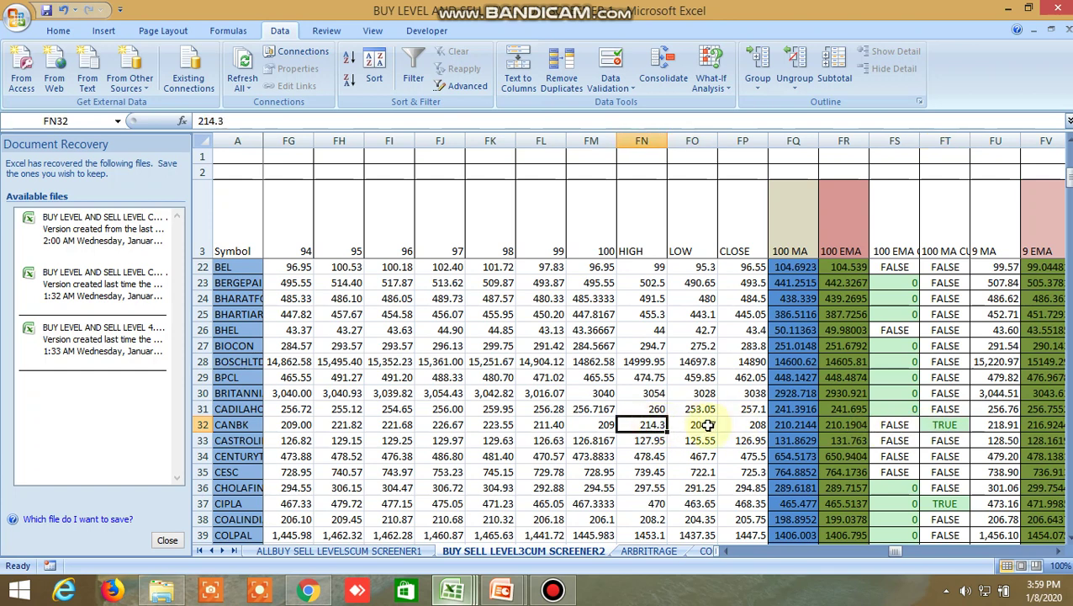
click(703, 425)
click(656, 425)
click(693, 427)
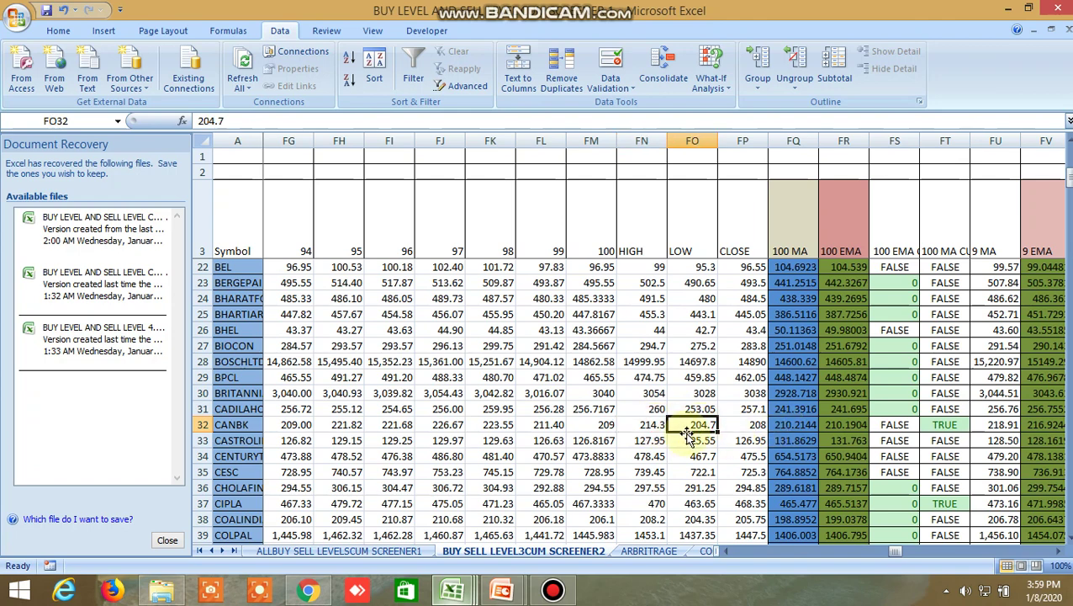
- Switch to Kite in Chrome, find CANBK in watchlist 1, expand its market depth and open its chart
click(311, 592)
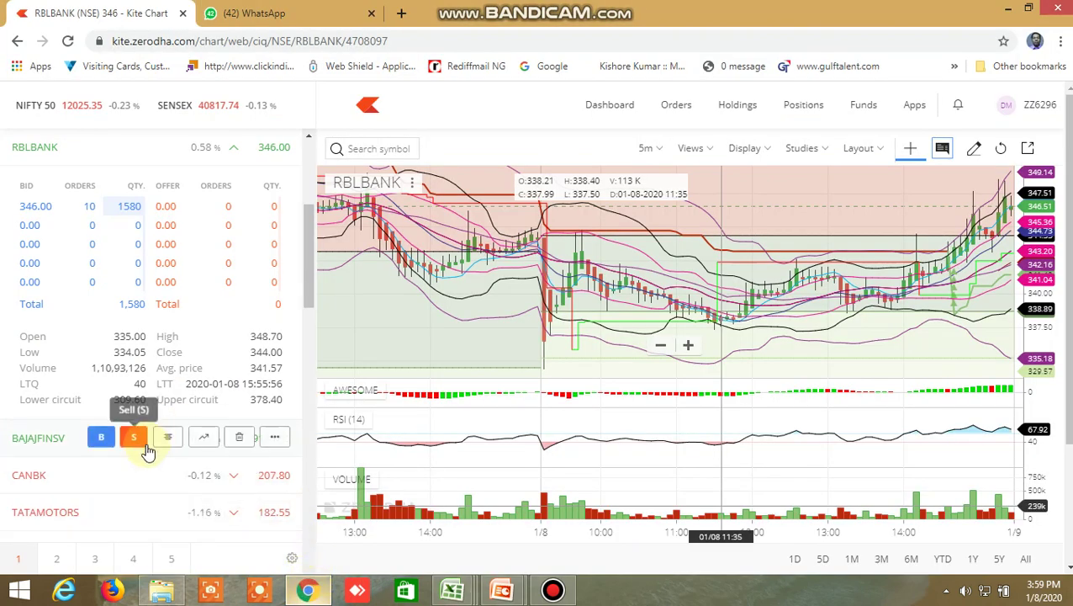
scroll(136, 366, down, 5)
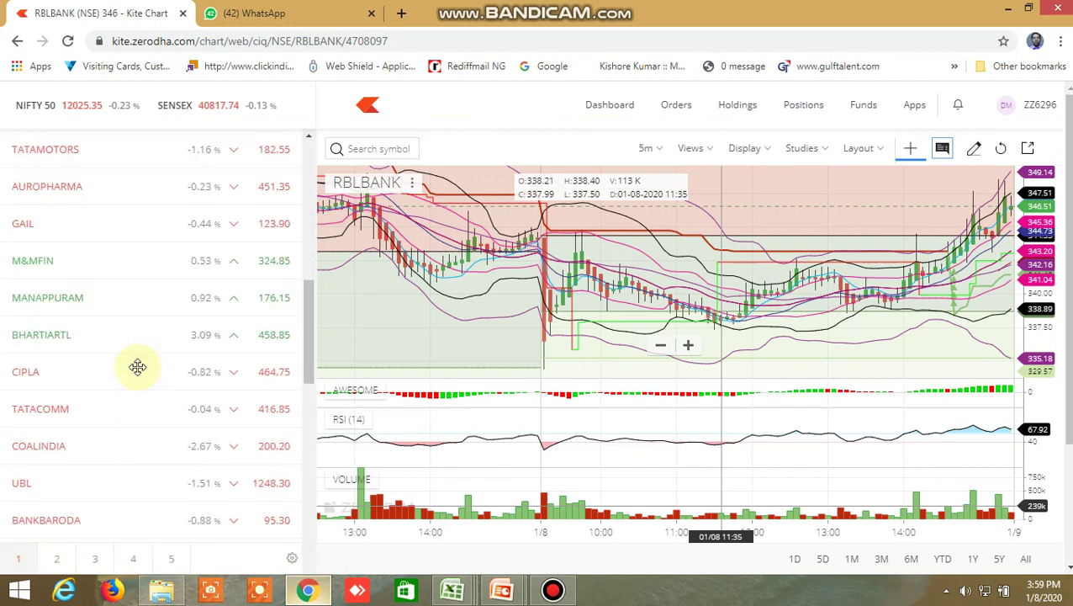
scroll(139, 374, down, 5)
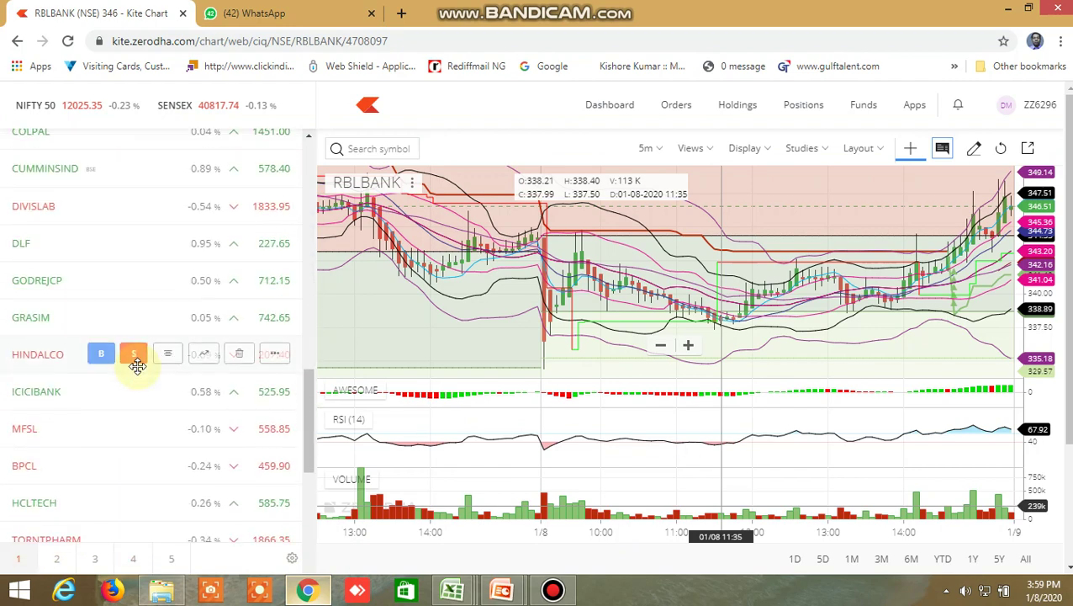
scroll(139, 374, down, 4)
scroll(139, 374, down, 6)
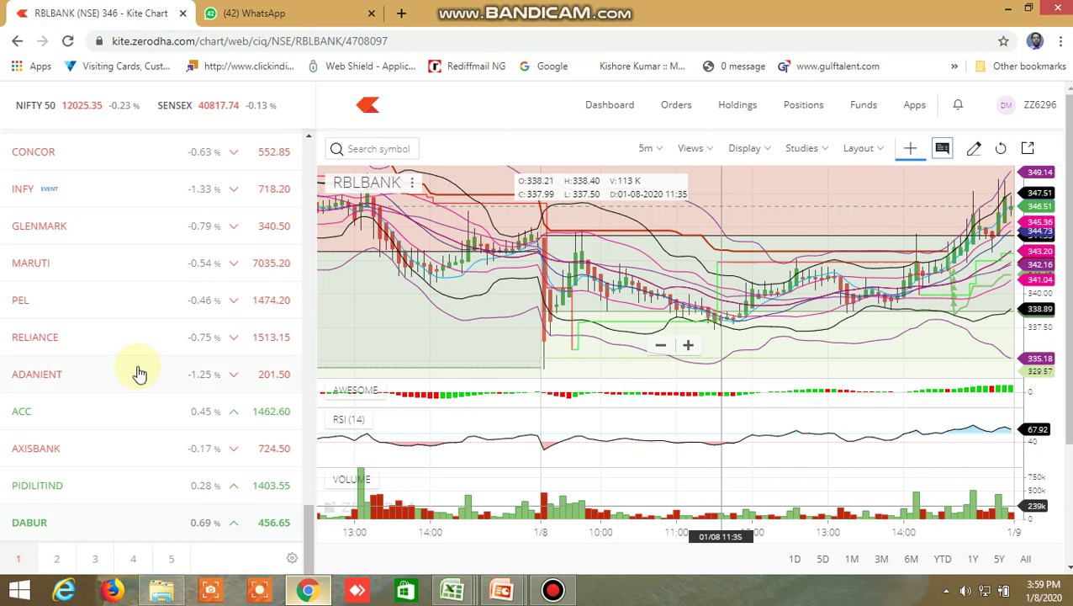
scroll(139, 374, up, 6)
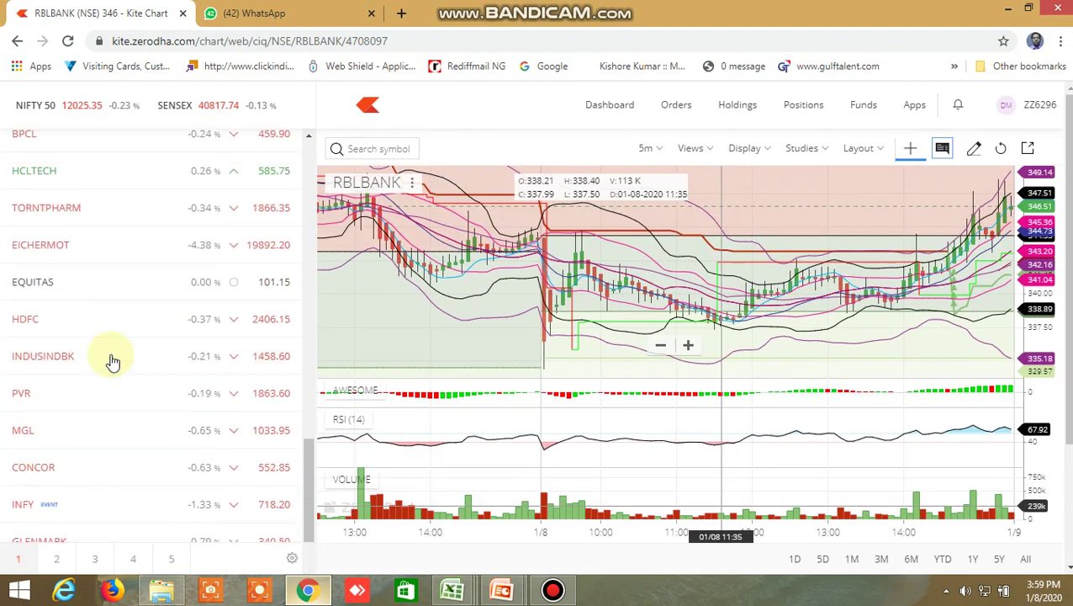
scroll(112, 362, up, 7)
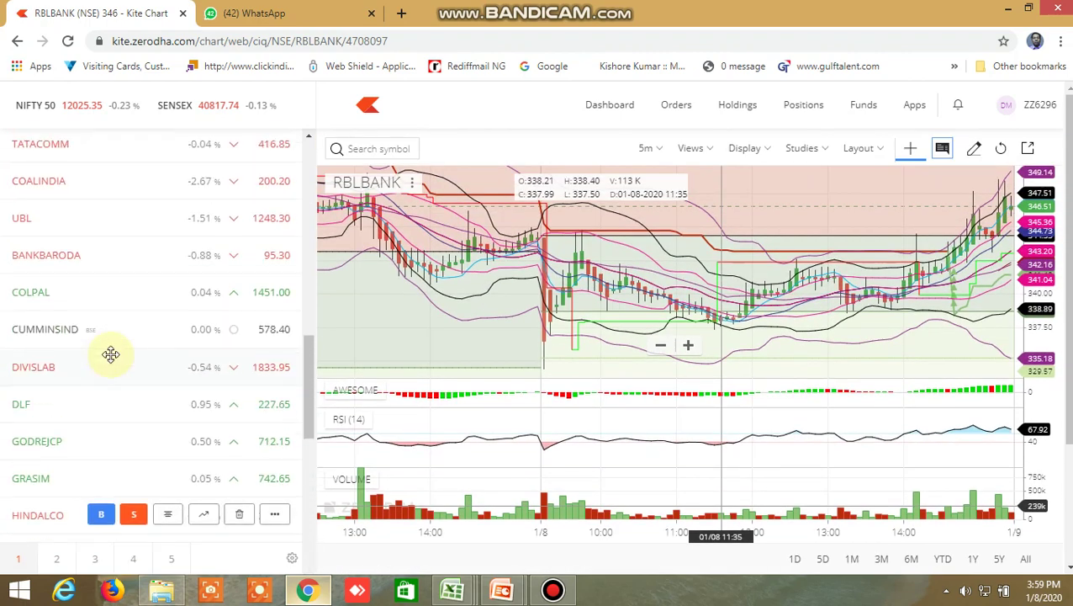
scroll(112, 357, up, 7)
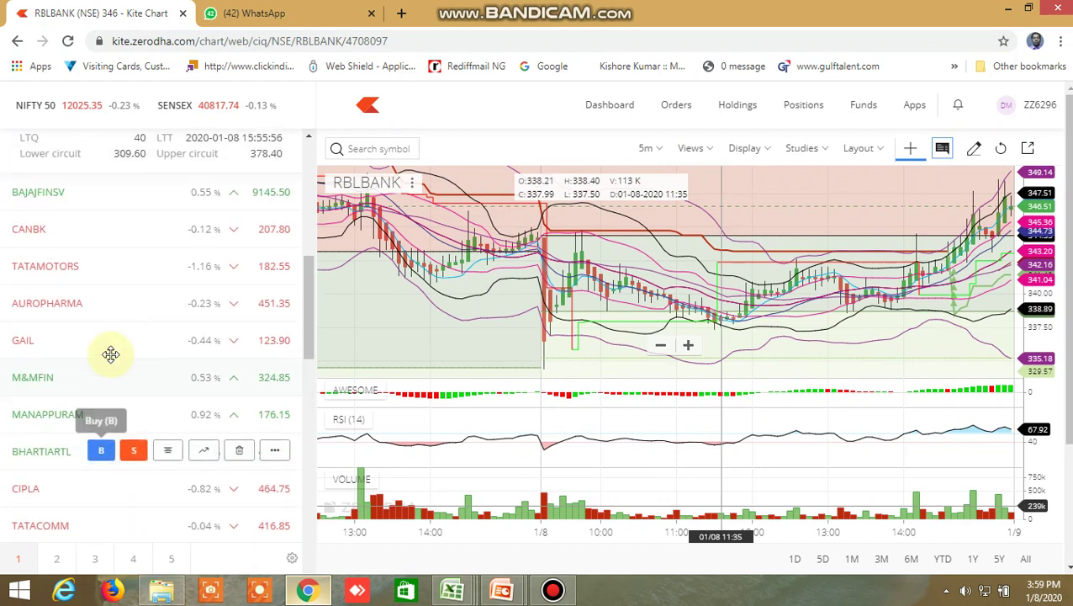
click(179, 307)
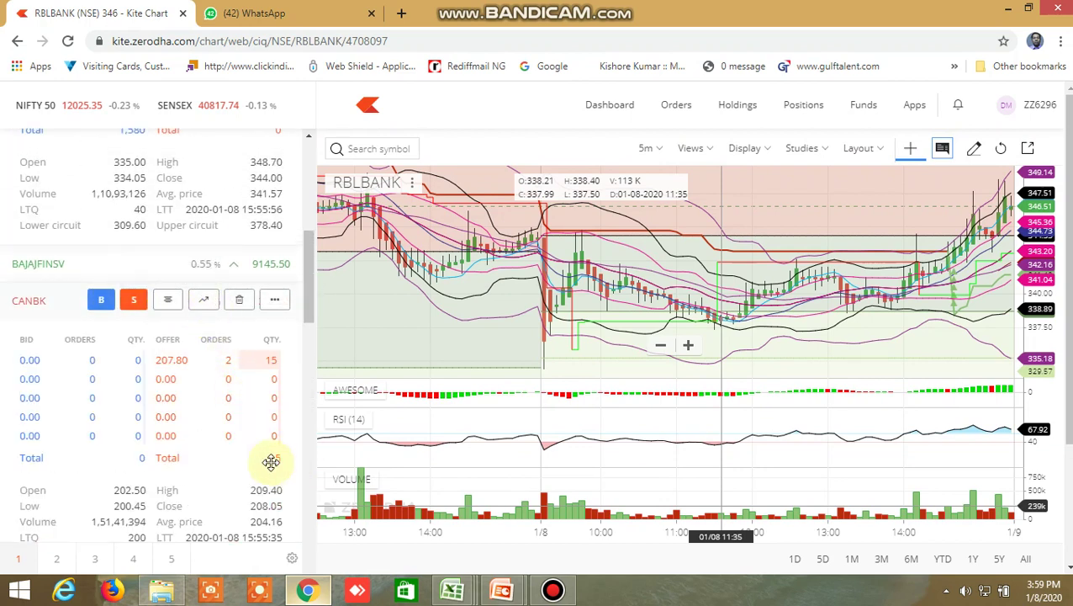
click(208, 304)
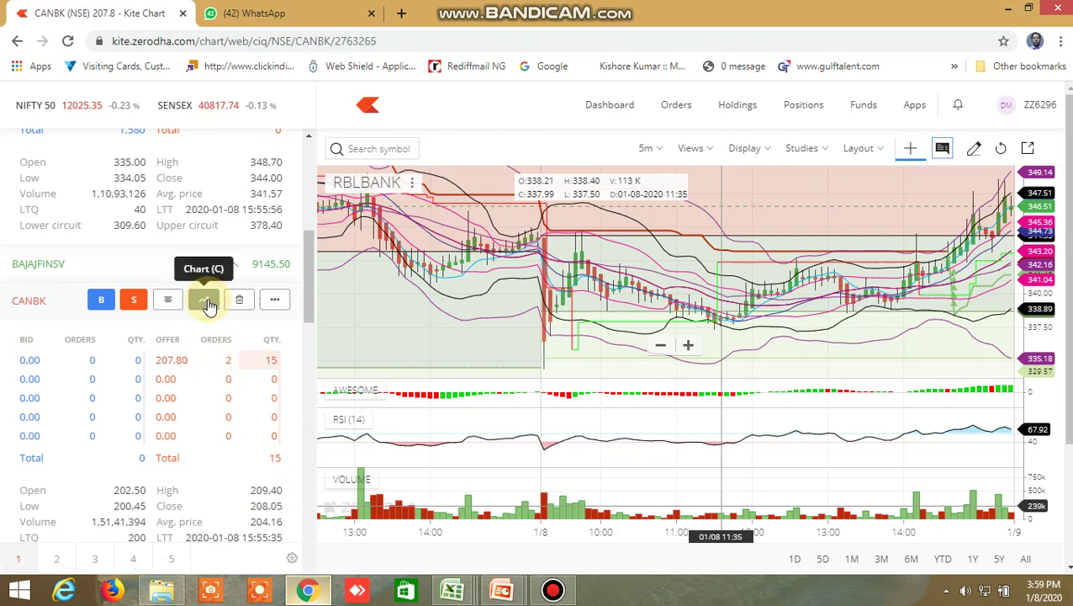
- Return to the screener workbook in Excel and recheck CANBK's High and Low against its chart
mouse_move(455, 594)
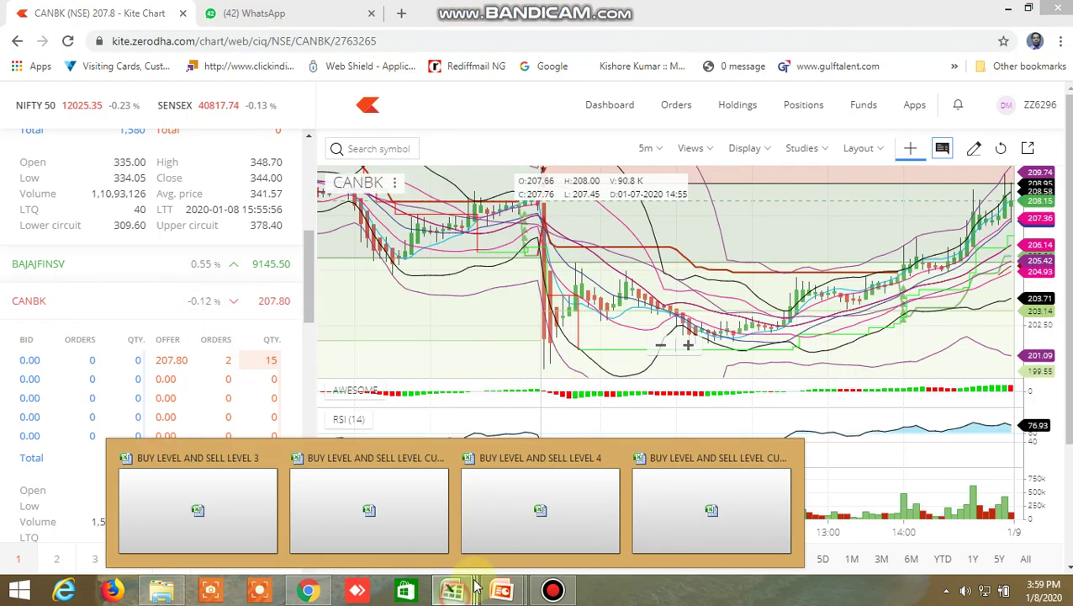
click(689, 511)
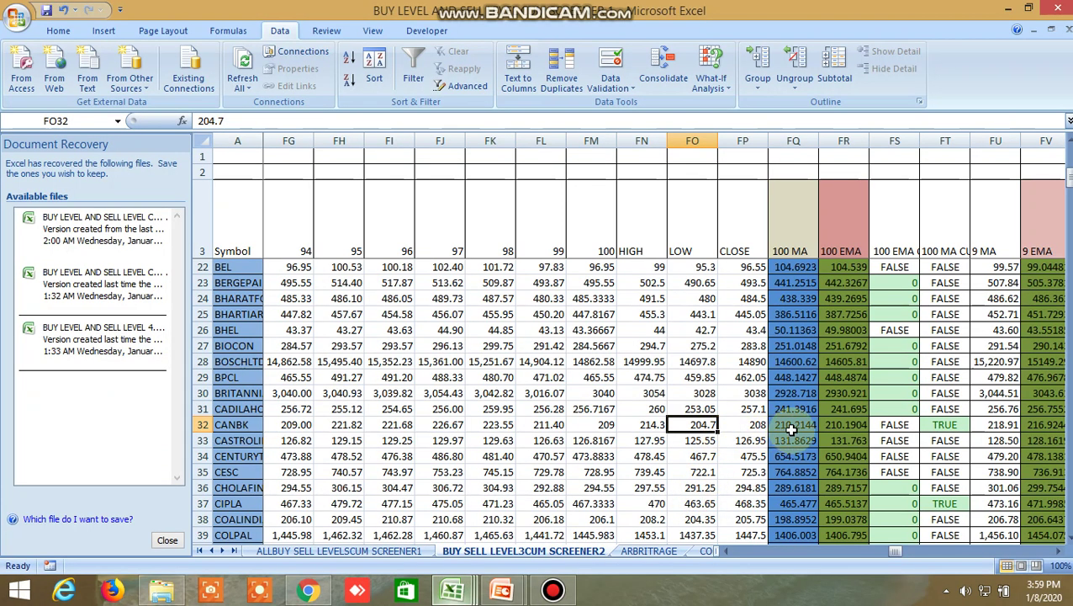
click(655, 426)
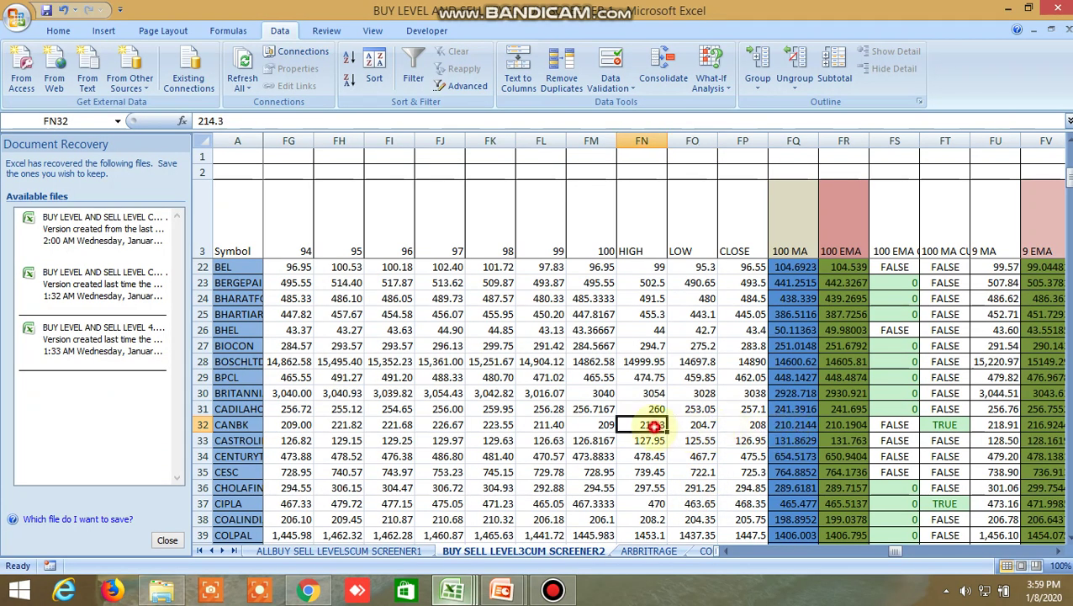
click(706, 425)
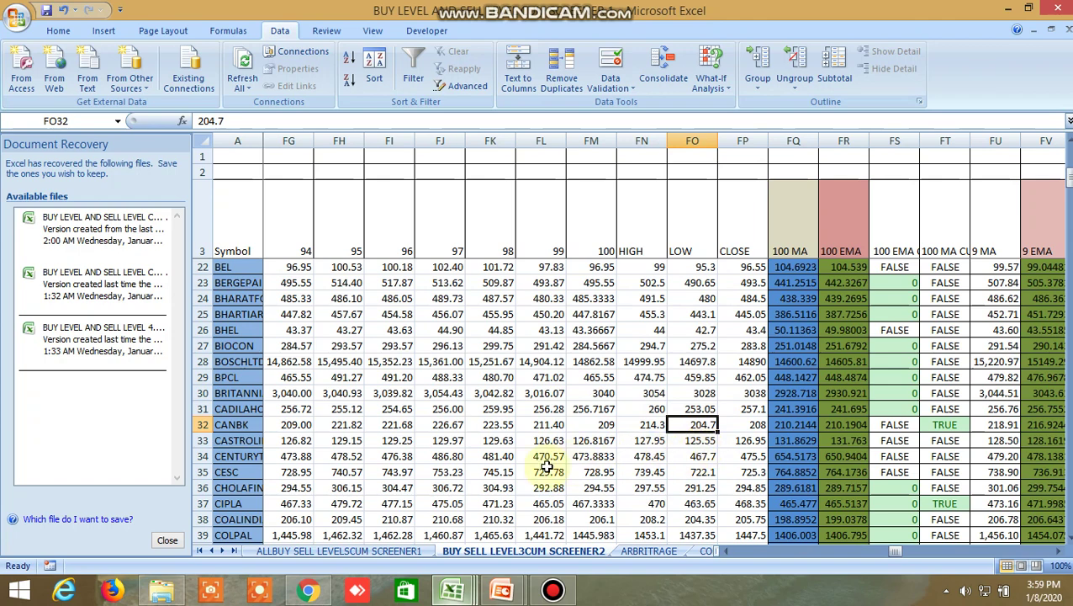
- Switch to Kite in Chrome and set the CANBK chart interval to 1D
click(308, 589)
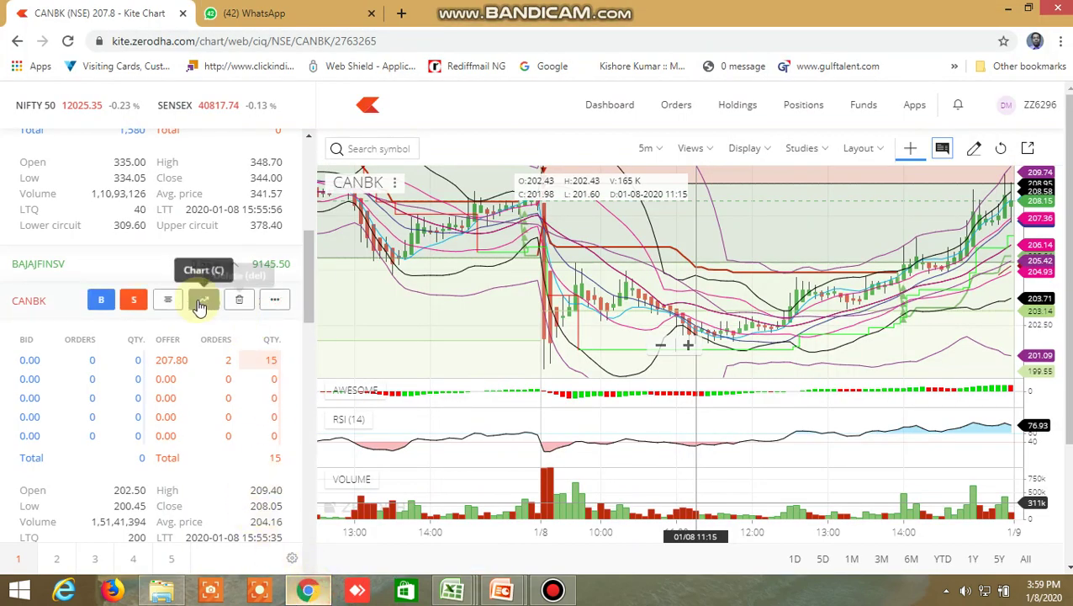
click(201, 301)
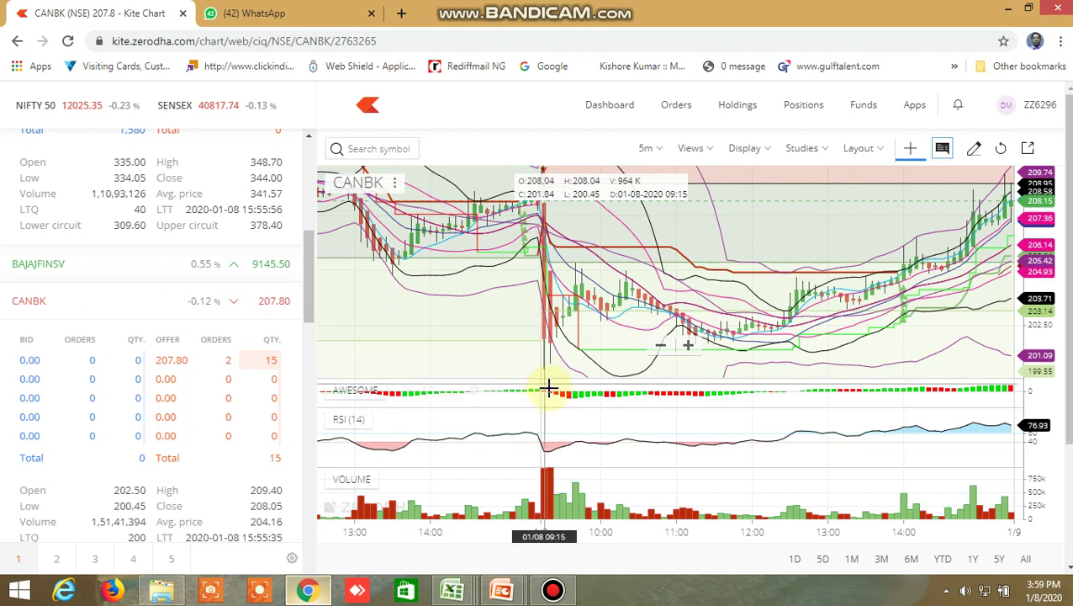
text(1D)
key(Return)
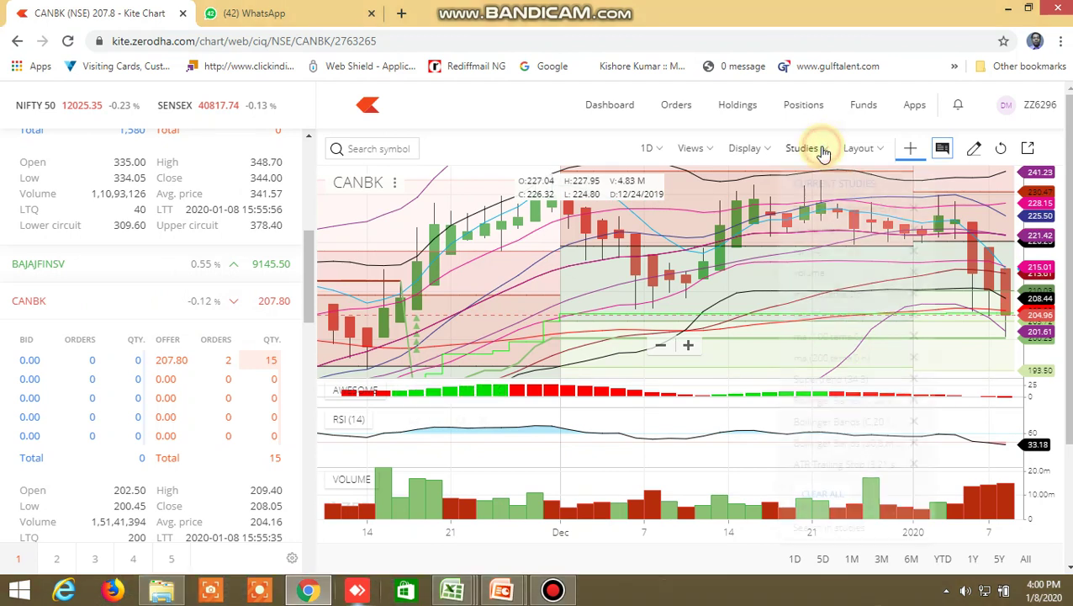
- Check the moving-average studies applied to the CANBK chart and change its display style to regular candles
click(825, 149)
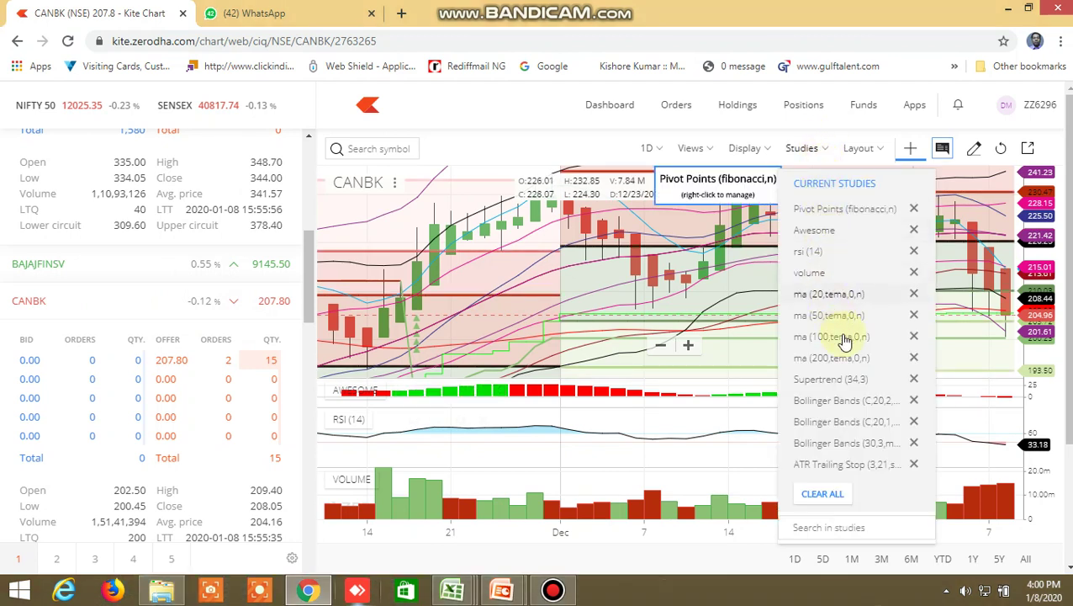
click(698, 252)
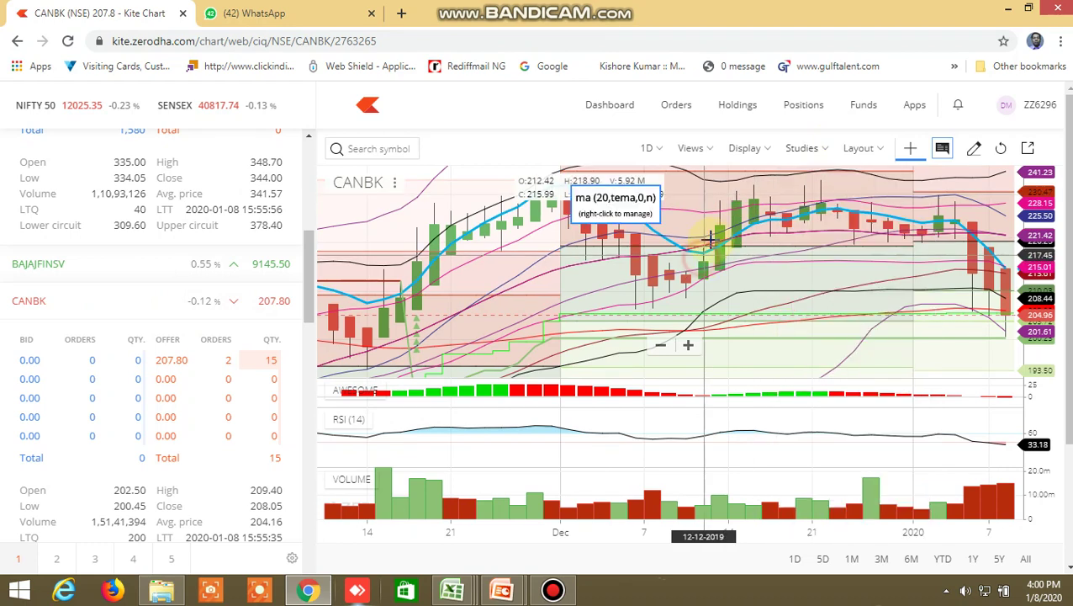
click(754, 151)
click(759, 204)
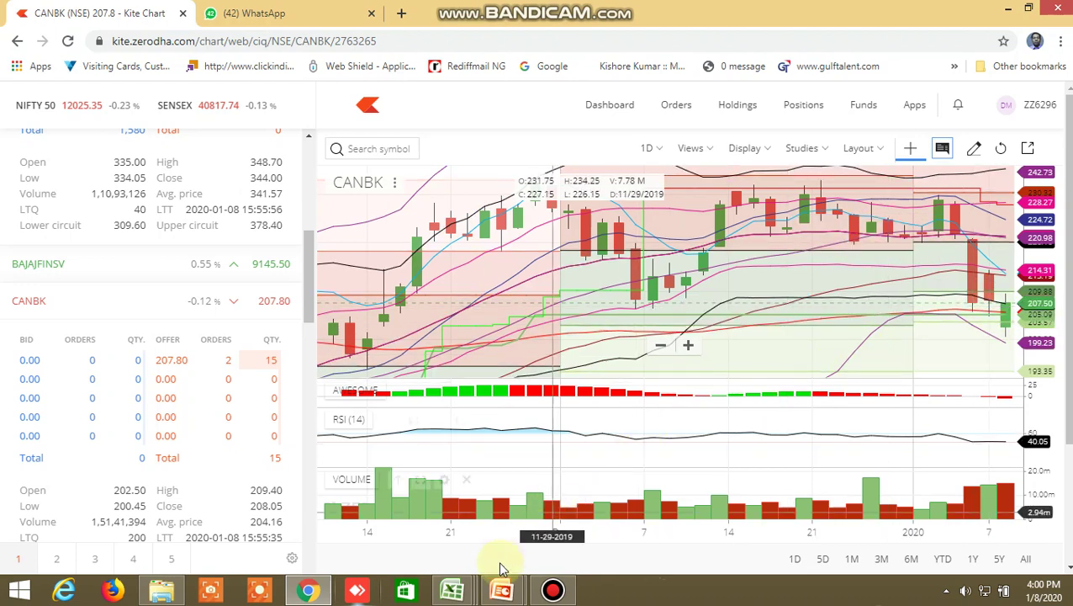
- Switch to the screener workbook in Excel and locate CUMMINSIND's TRUE signal beside the 100 EMA column in row 41
mouse_move(454, 591)
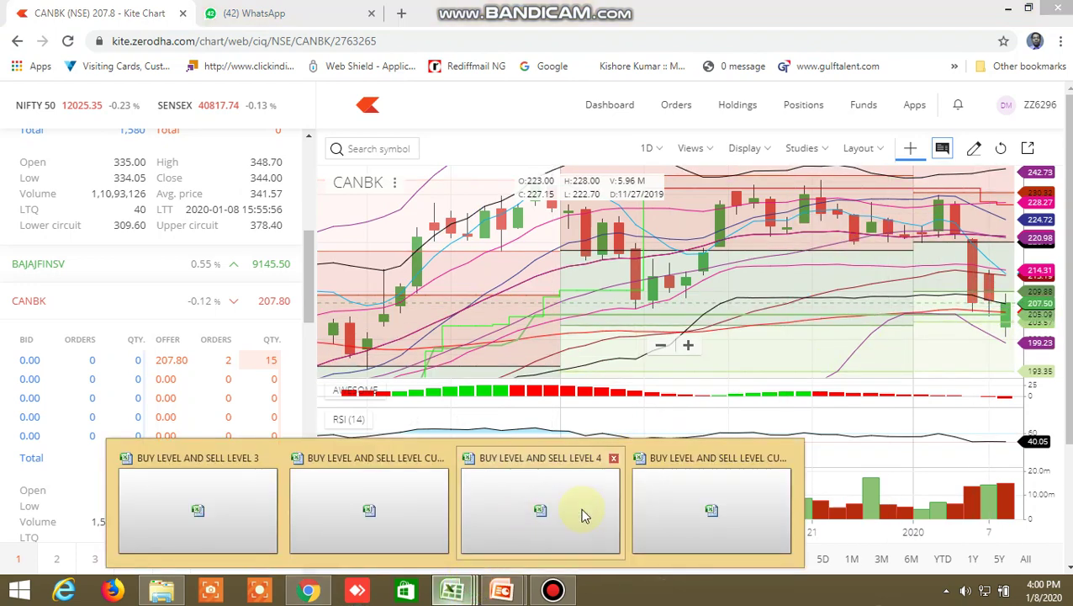
click(709, 508)
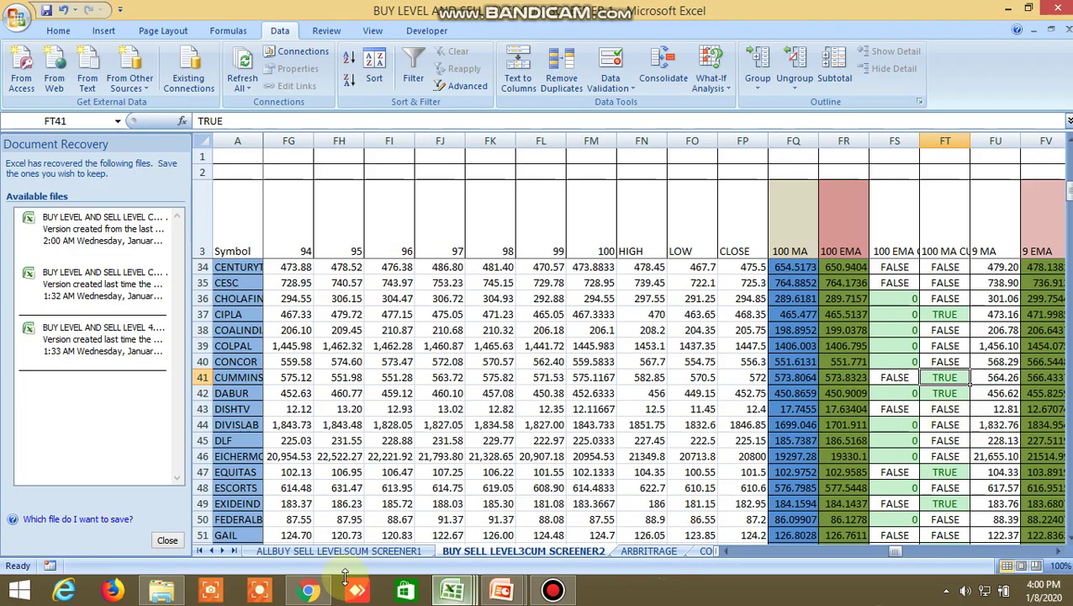
- Switch to Kite in Chrome, find CUMMINSIND in watchlist 2 and expand its market depth
click(290, 504)
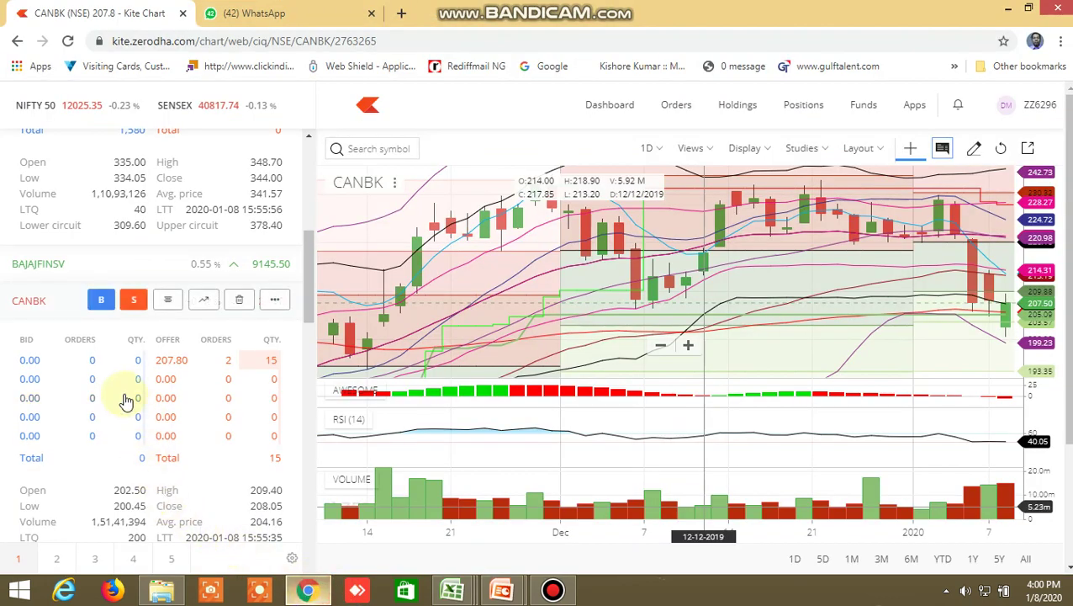
click(56, 558)
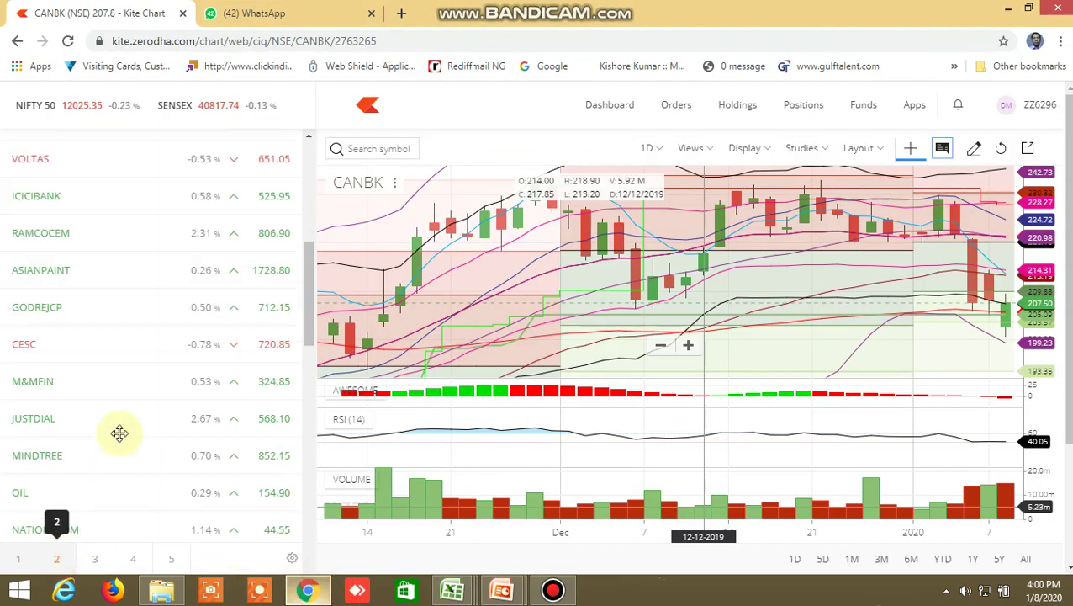
scroll(142, 359, down, 7)
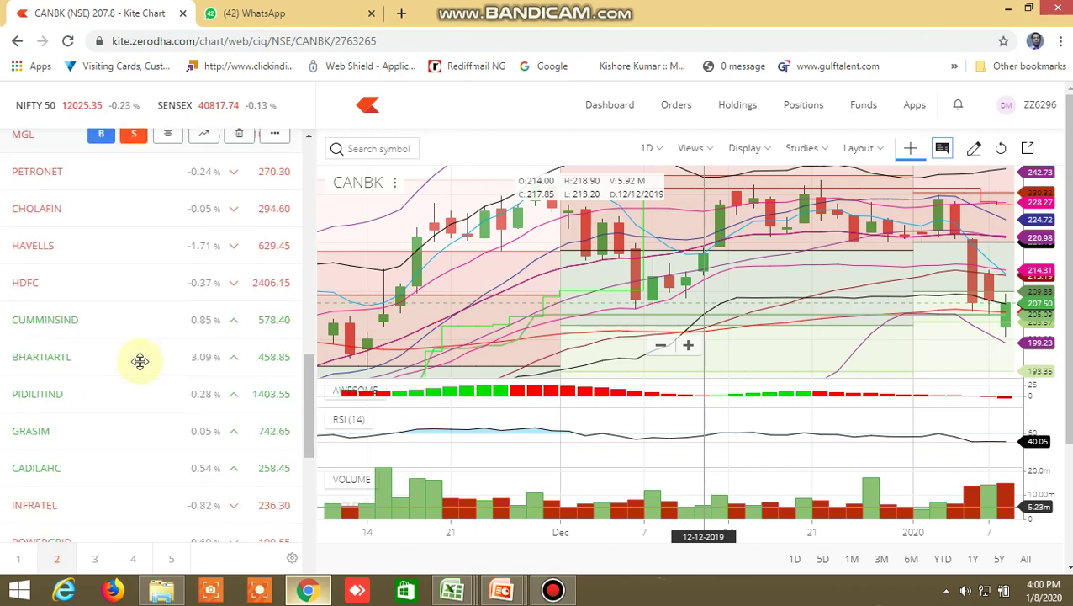
scroll(127, 419, down, 10)
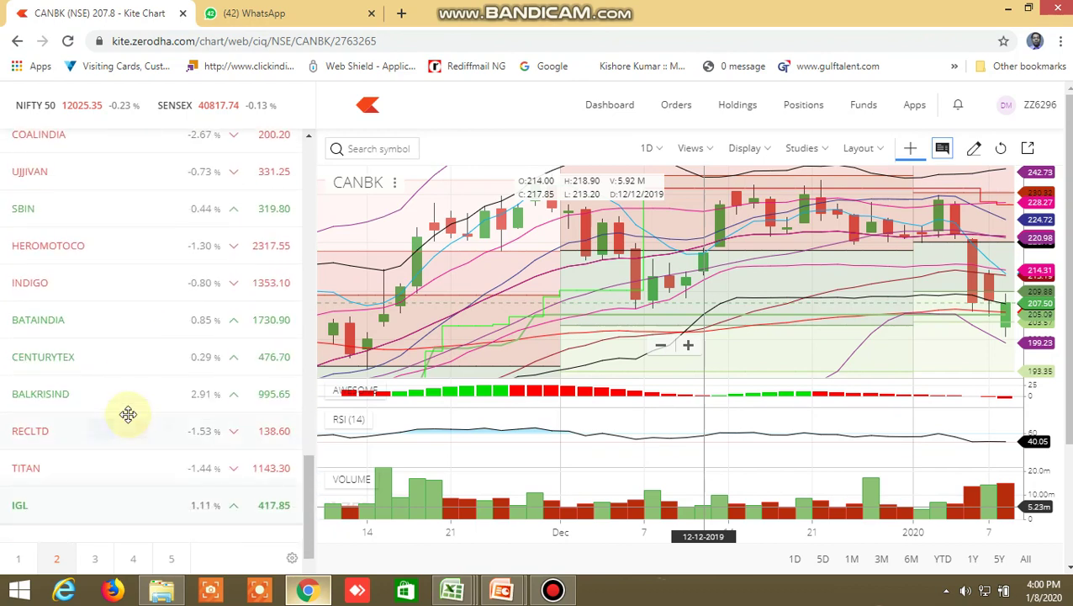
click(130, 420)
scroll(127, 414, down, 3)
scroll(124, 305, up, 6)
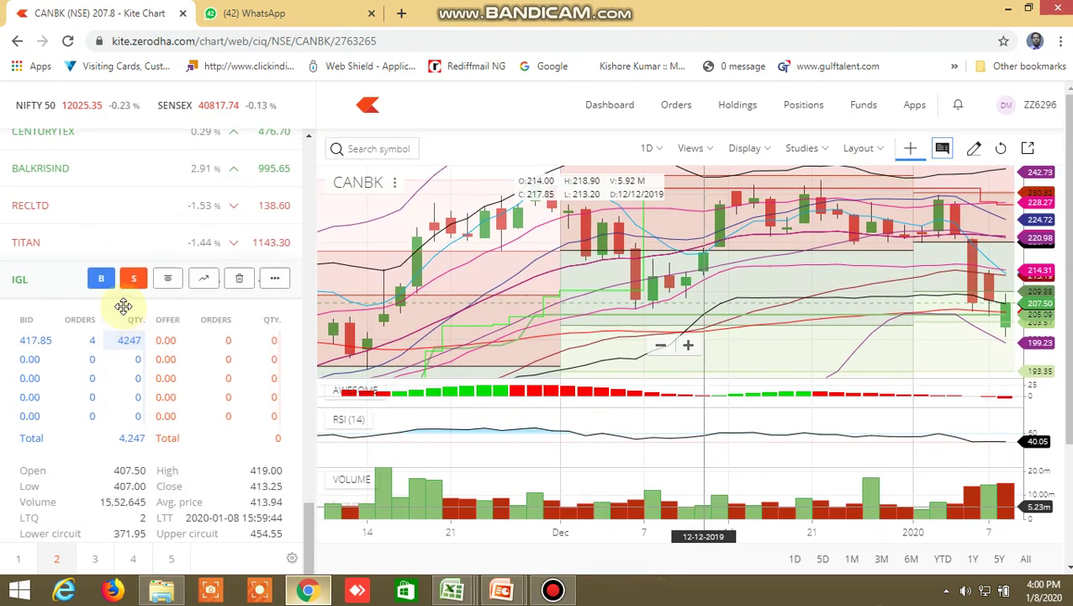
scroll(120, 310, up, 1)
scroll(122, 313, up, 2)
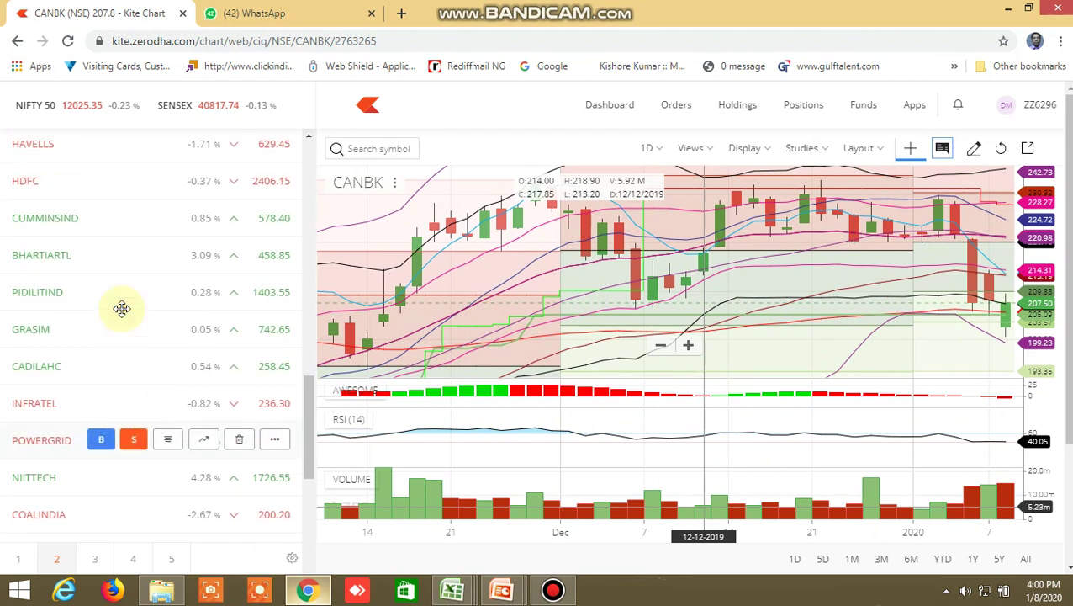
scroll(122, 313, up, 4)
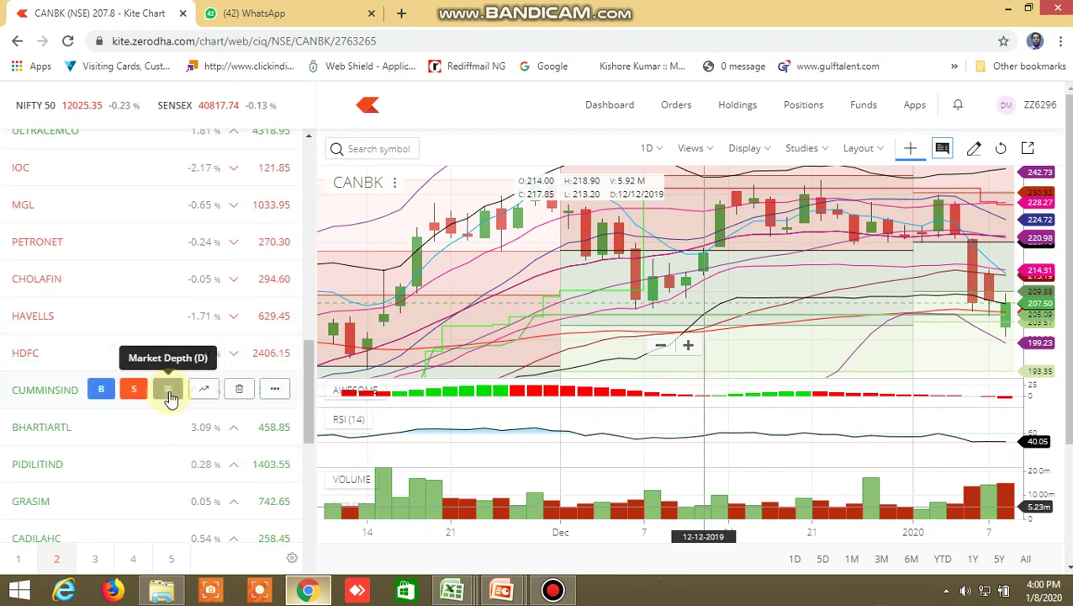
click(169, 391)
scroll(304, 396, down, 3)
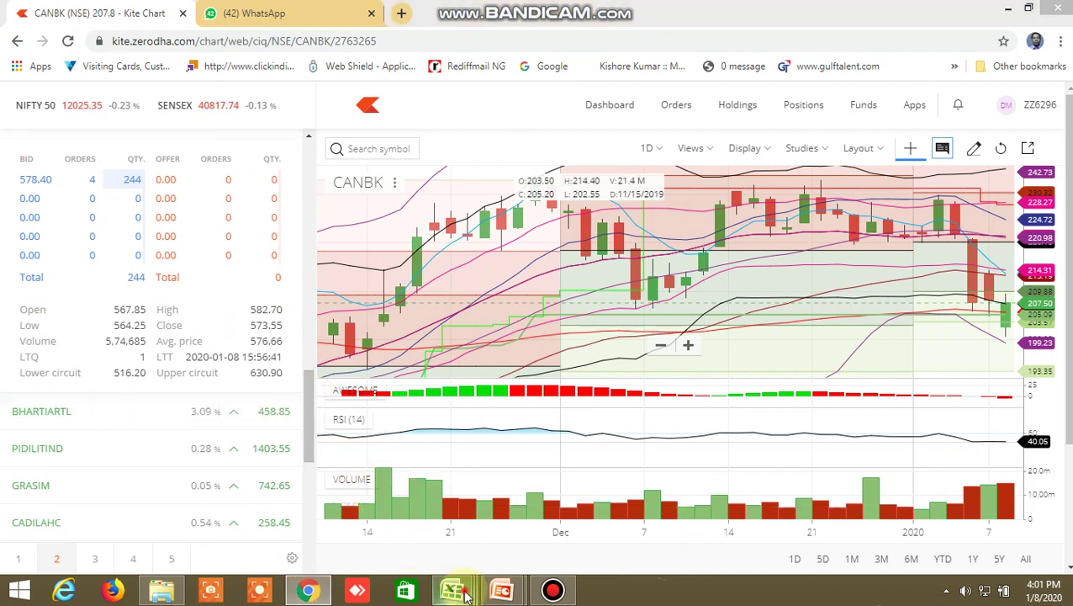
- Return to the screener workbook in Excel and check CUMMINSIND's Low value in row 41
mouse_move(454, 589)
click(692, 507)
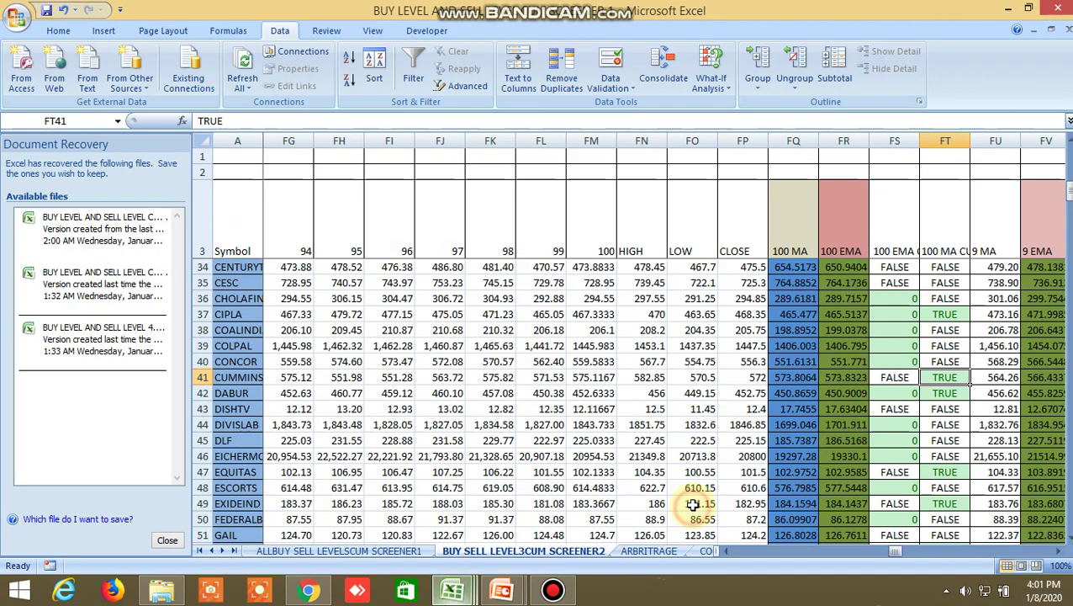
click(693, 376)
- Switch to Kite in Chrome, open the CUMMINSIND chart and set its interval to 5 minutes
click(308, 588)
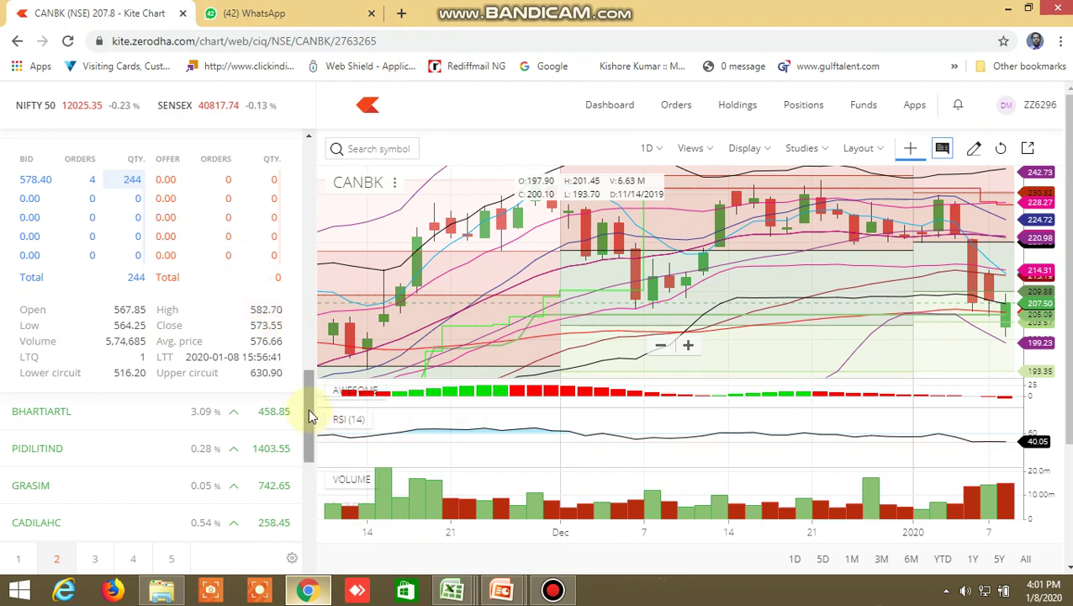
drag(307, 406, 307, 391)
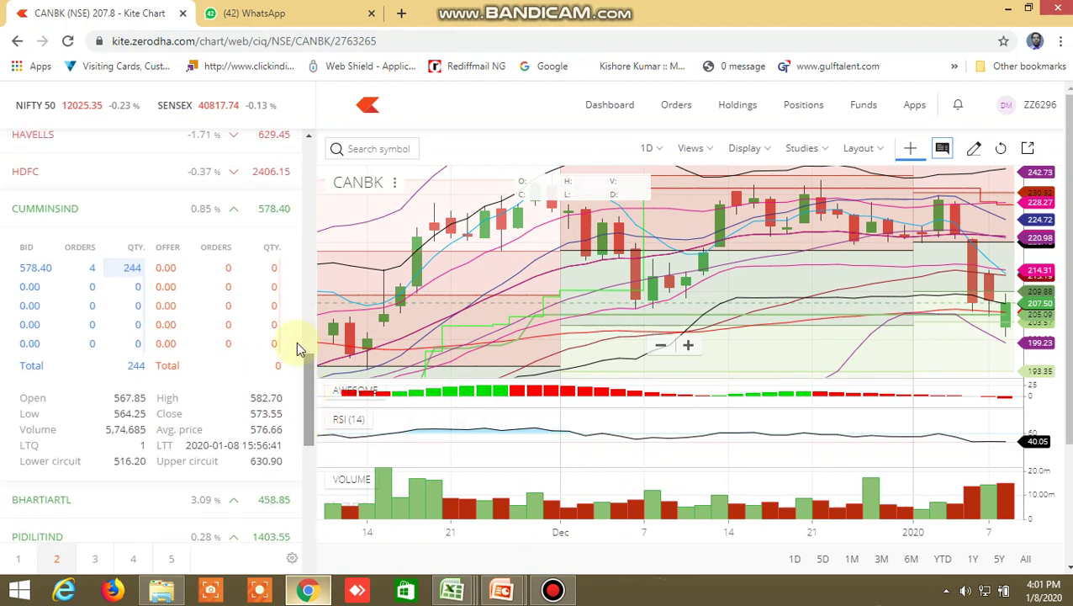
click(204, 208)
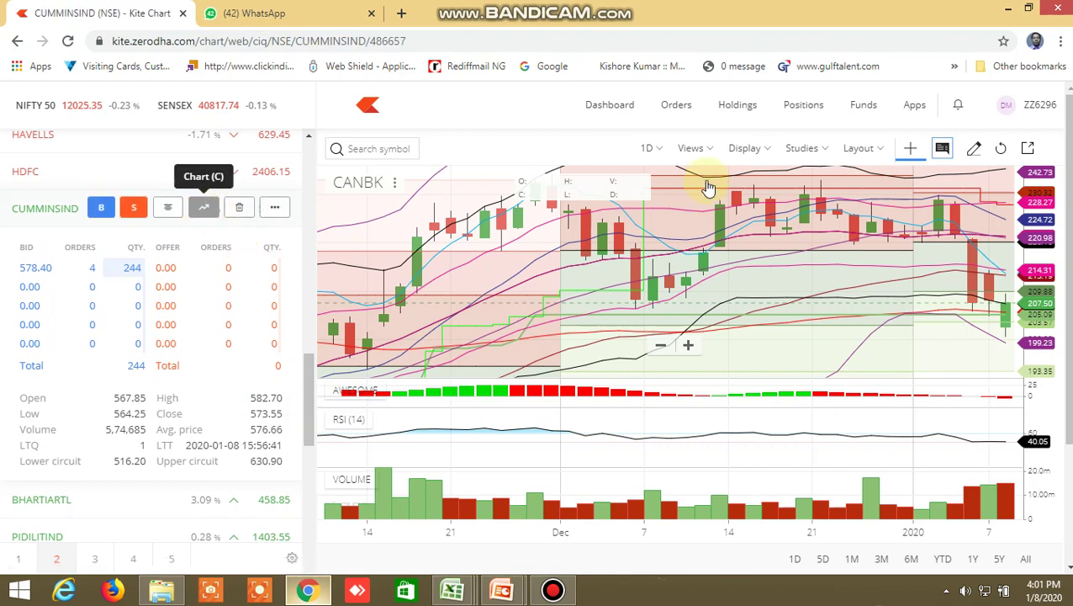
click(661, 150)
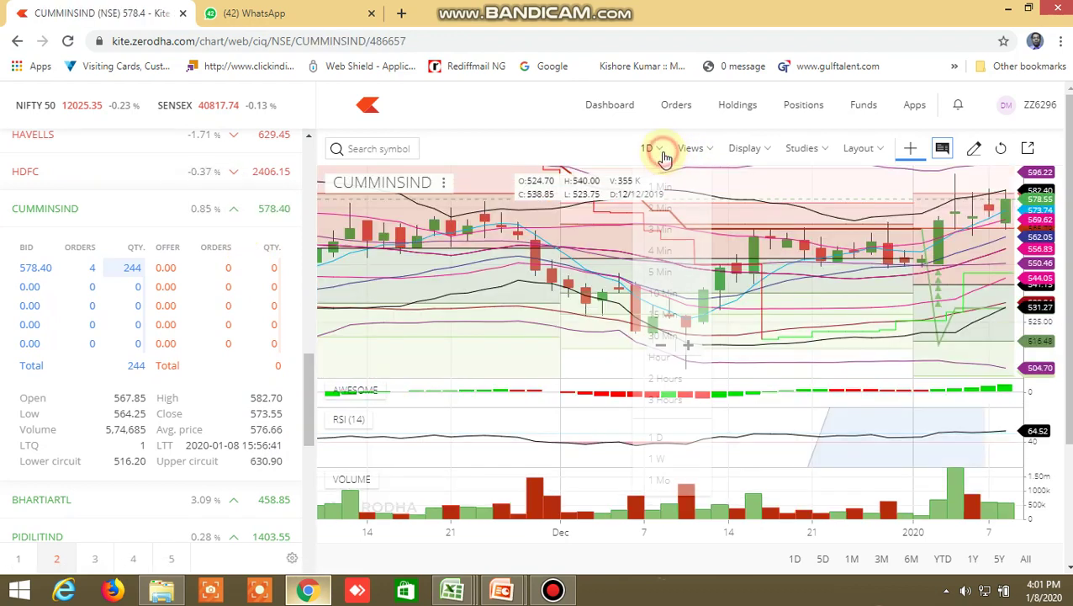
click(655, 270)
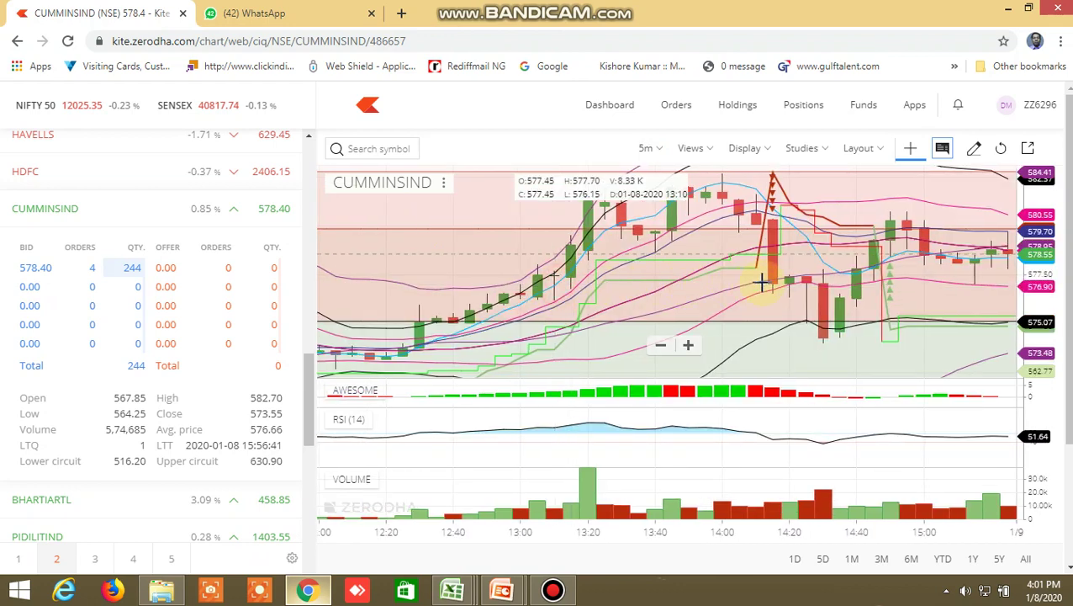
- Examine the CUMMINSIND 5-minute chart around the 8 January 09:15 opening candle and the pivot levels
drag(761, 285, 946, 239)
drag(567, 270, 869, 262)
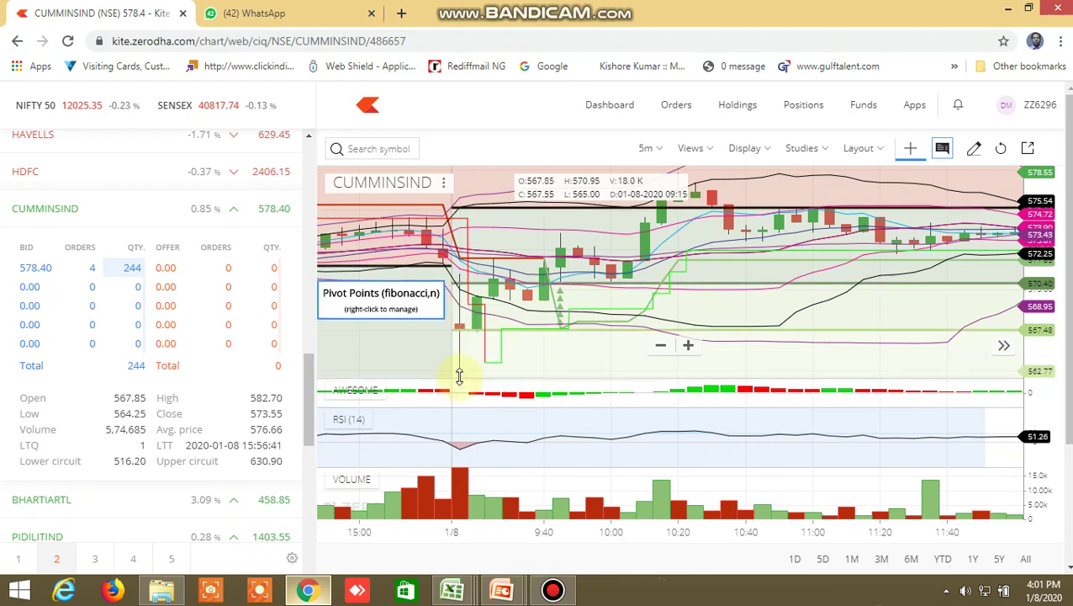
click(749, 319)
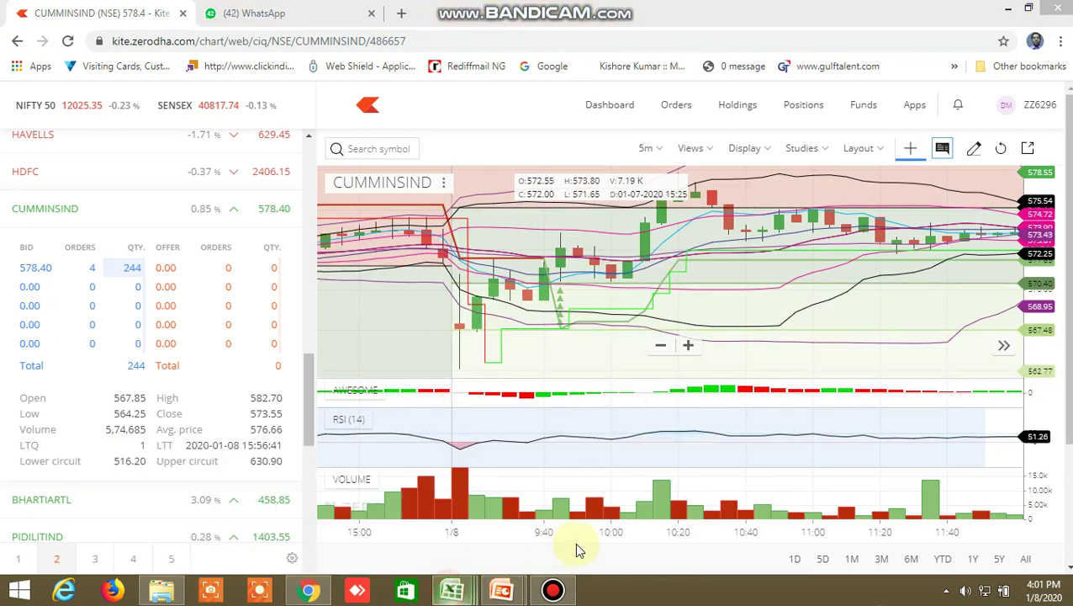
- Return to the screener workbook in Excel and select GRASIM's TRUE signal in row 55
mouse_move(471, 595)
click(715, 509)
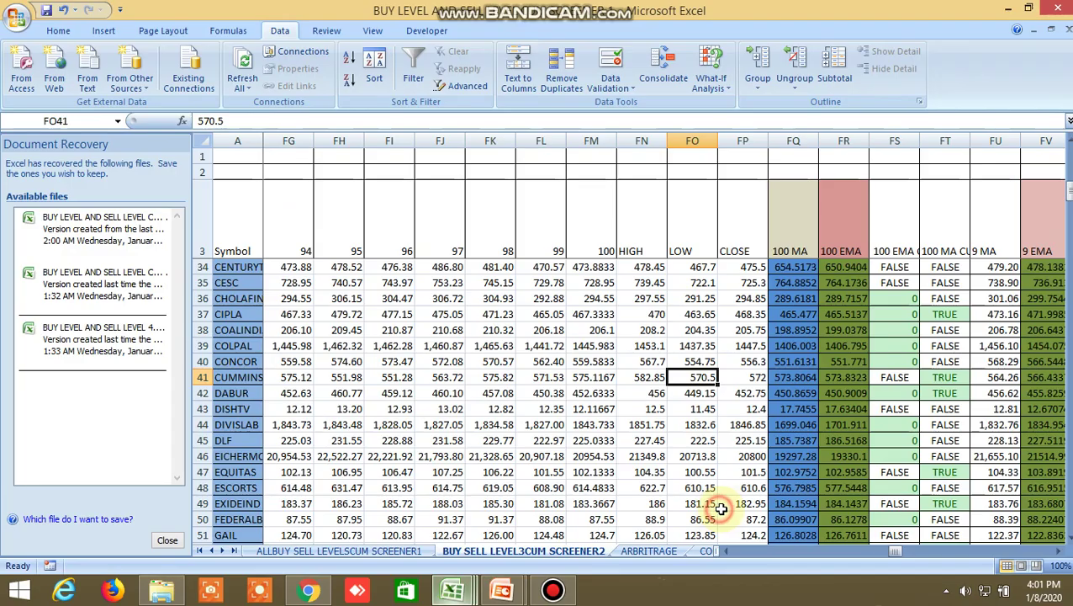
scroll(932, 457, down, 5)
click(945, 362)
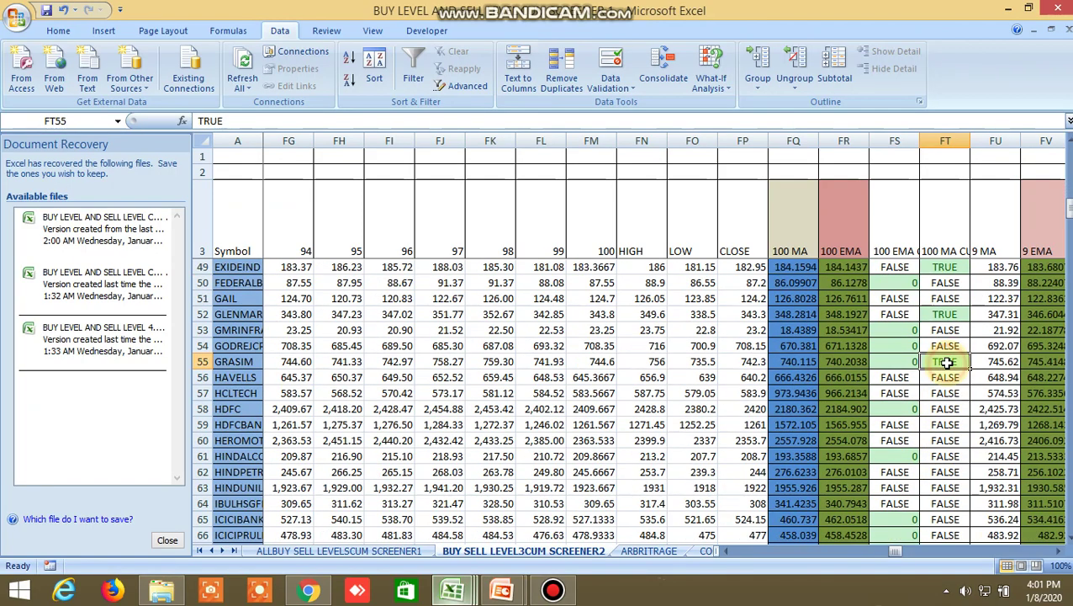
- Switch to Kite in Chrome, find GRASIM in watchlist 2 and expand its market depth
mouse_move(309, 594)
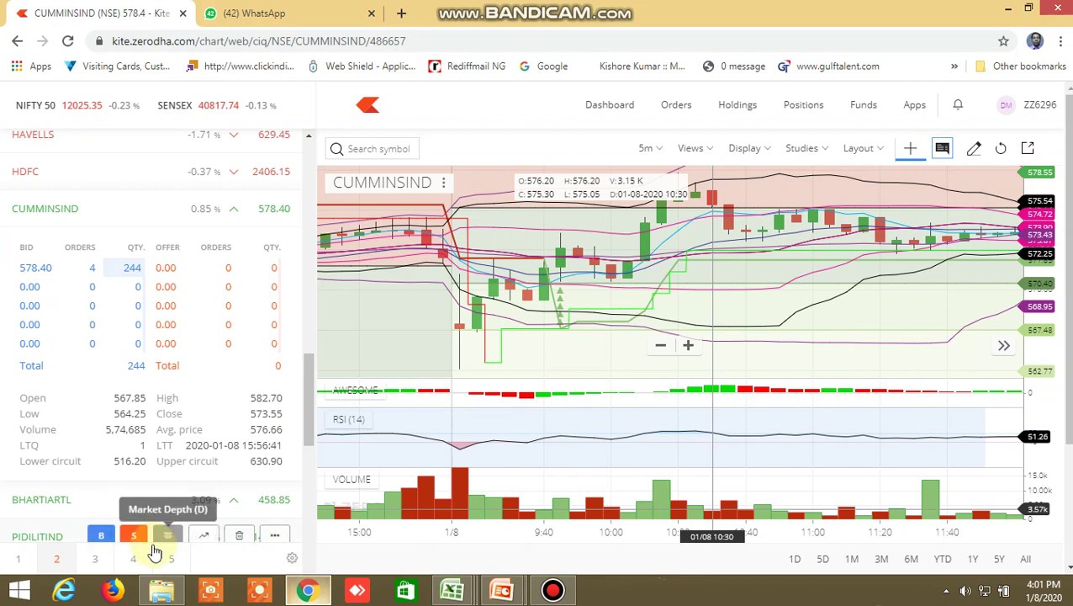
scroll(148, 356, up, 4)
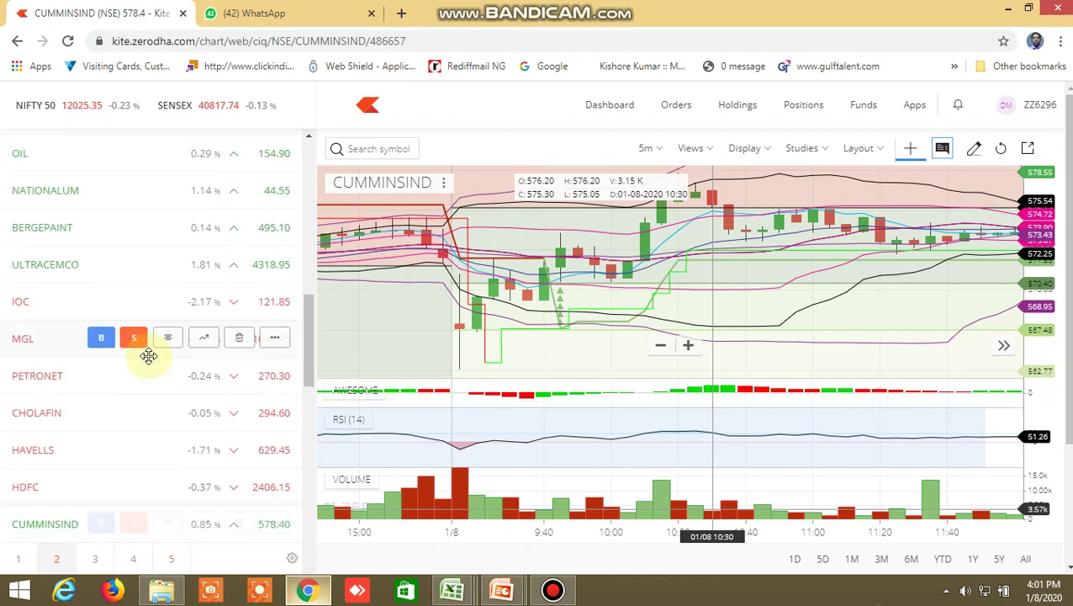
scroll(148, 355, up, 7)
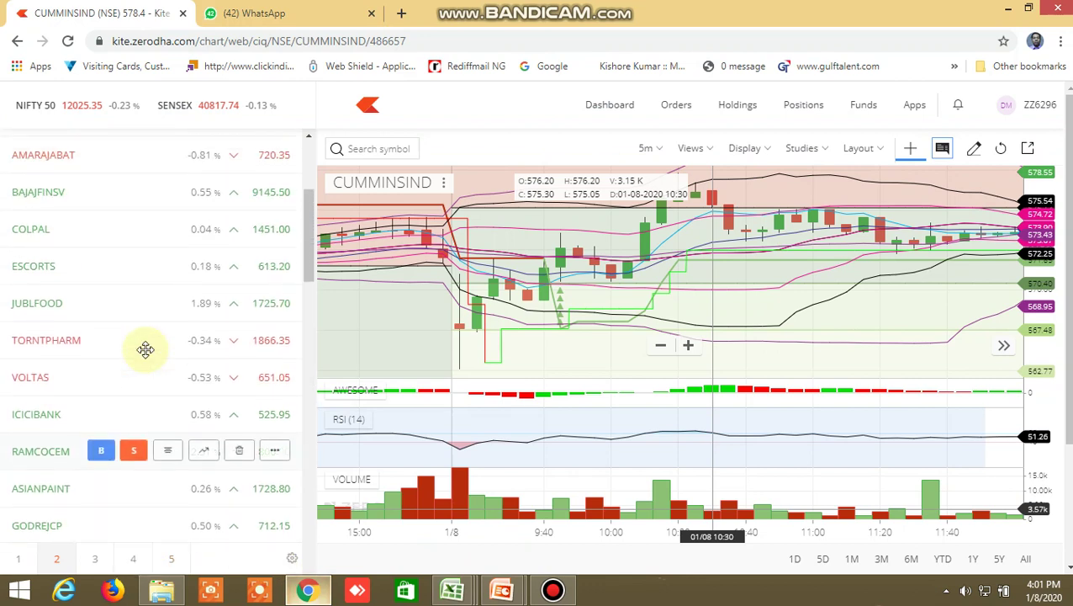
scroll(146, 349, up, 5)
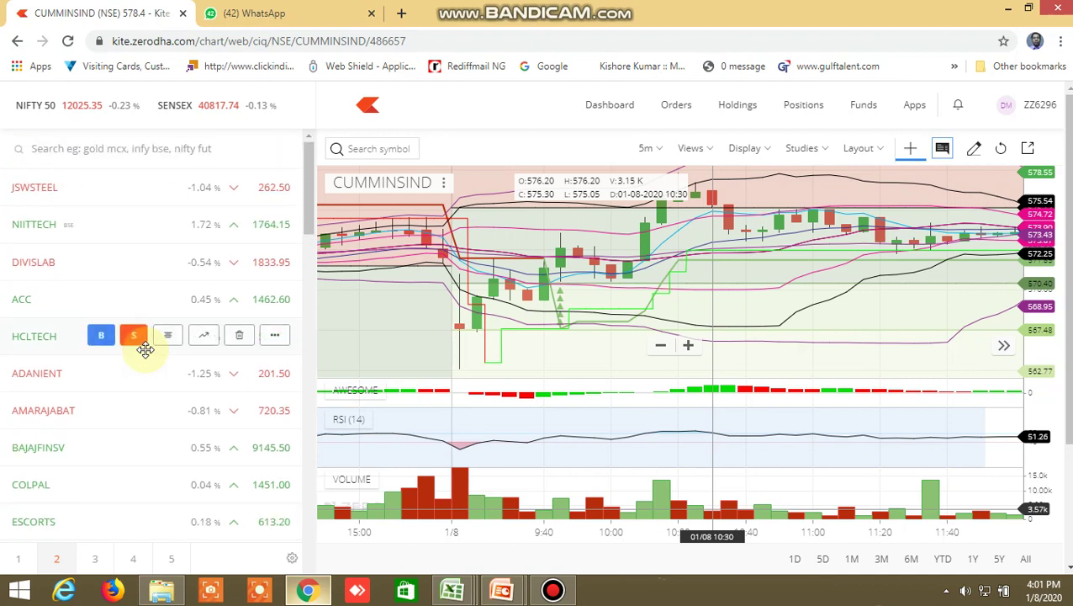
scroll(145, 349, down, 10)
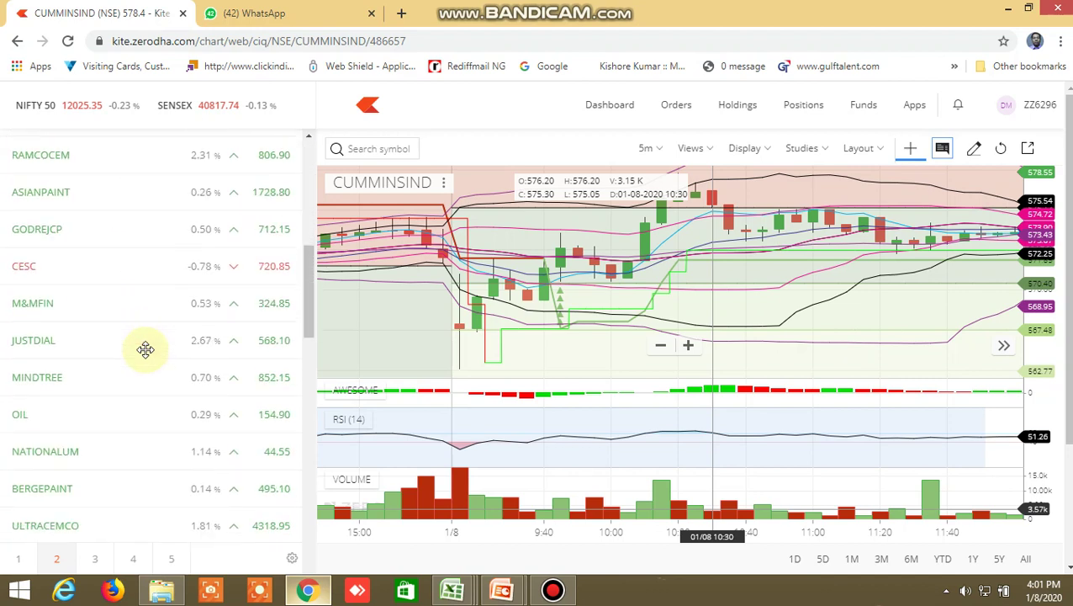
scroll(145, 349, down, 8)
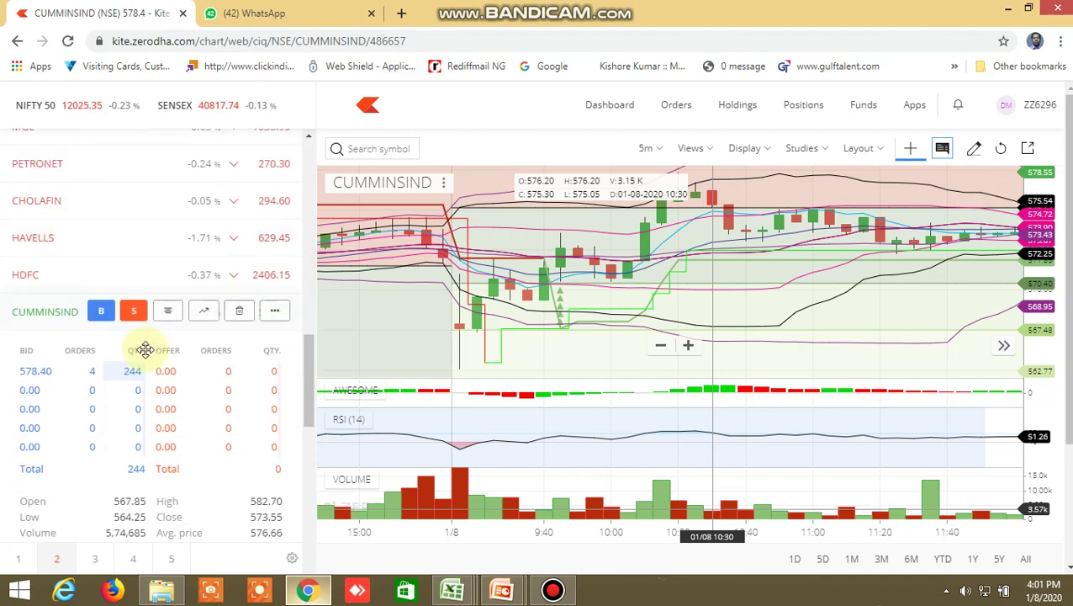
scroll(146, 351, down, 3)
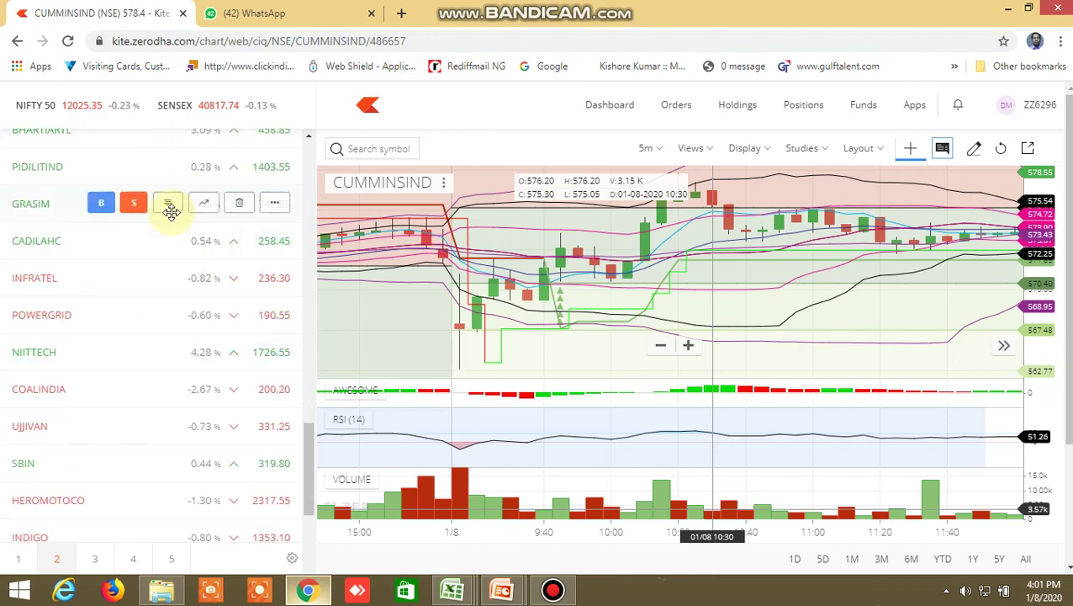
click(168, 207)
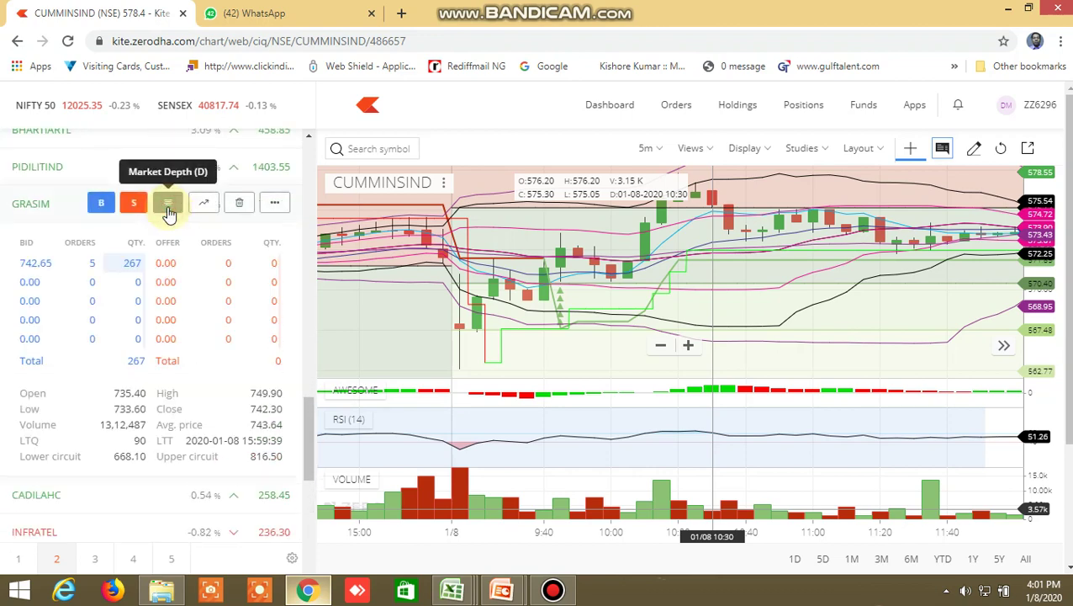
- Compare GRASIM's HIGH and LOW in row 55 of the Excel screener with its market depth figures in Kite
mouse_move(455, 587)
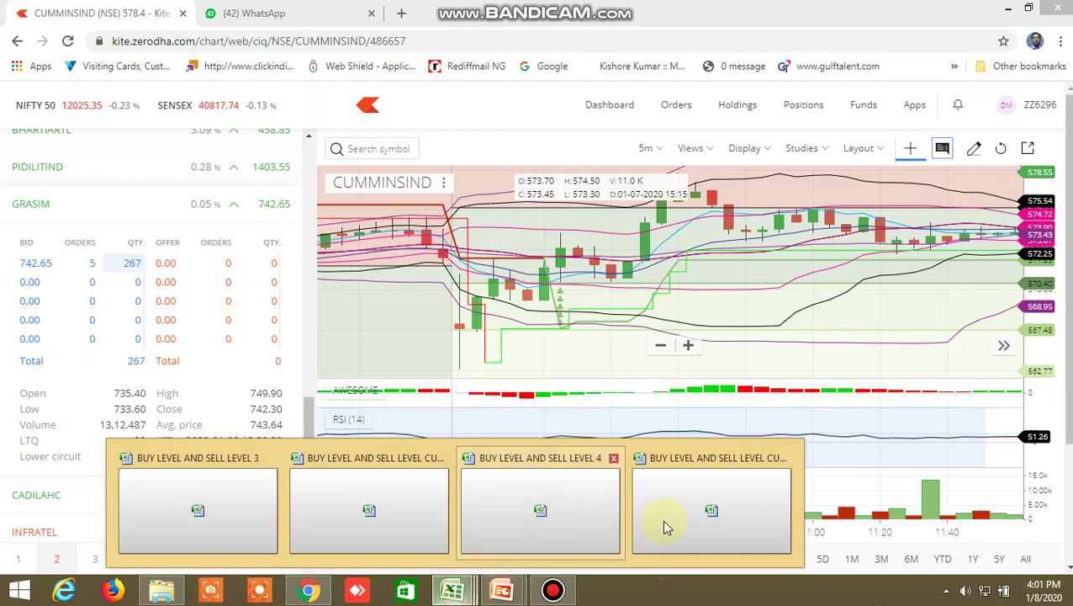
click(702, 517)
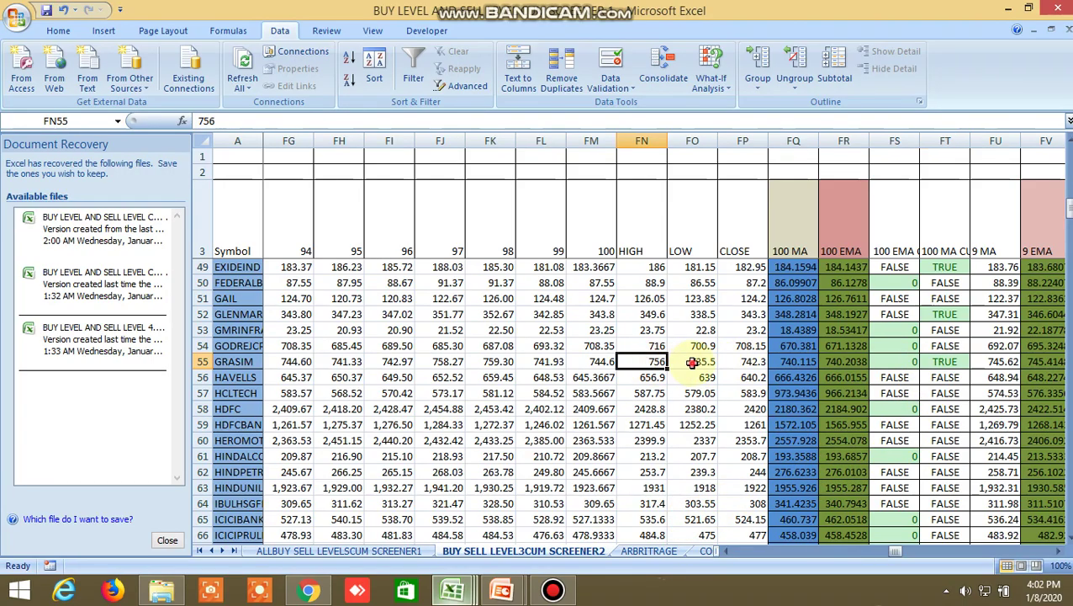
click(305, 593)
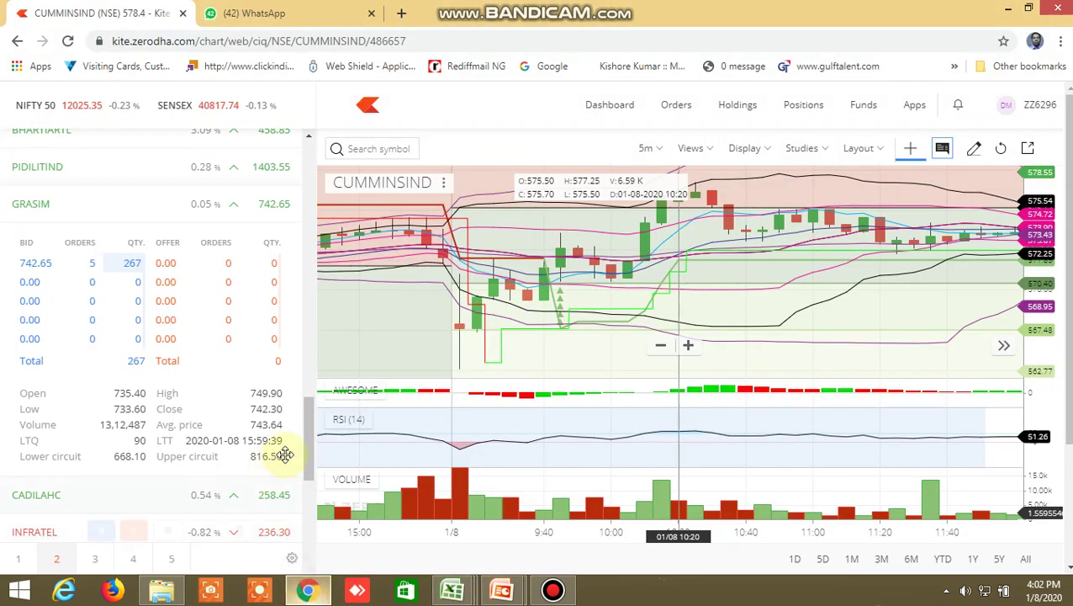
mouse_move(294, 443)
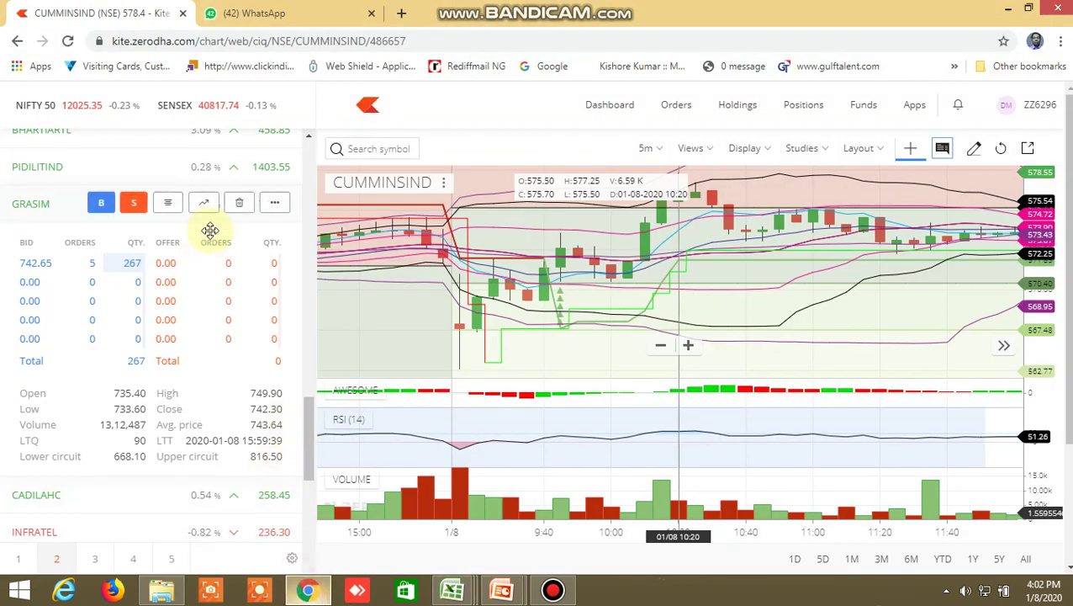
mouse_move(452, 590)
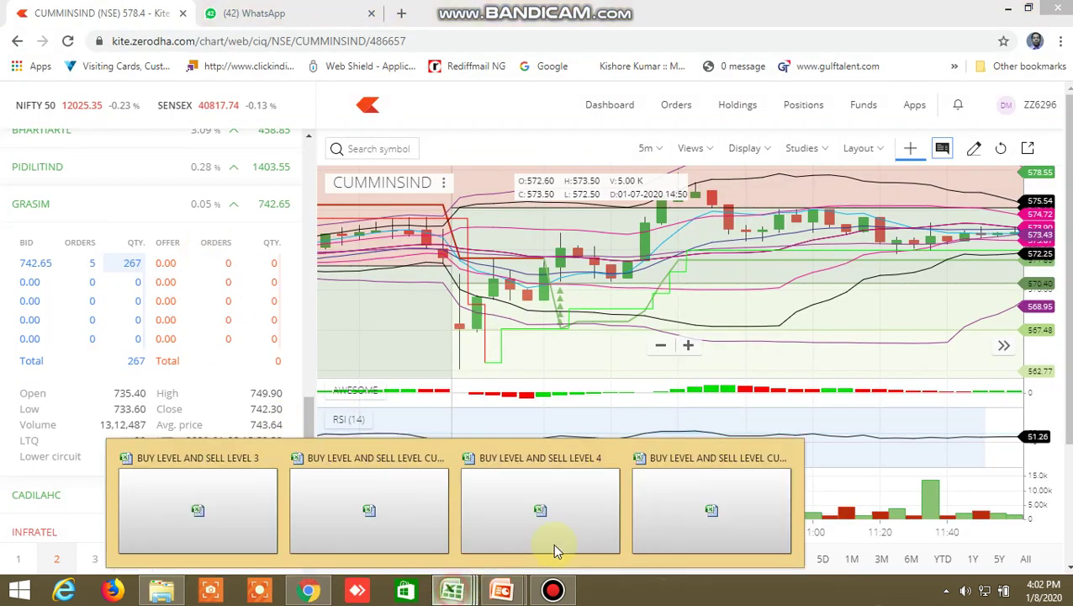
click(612, 503)
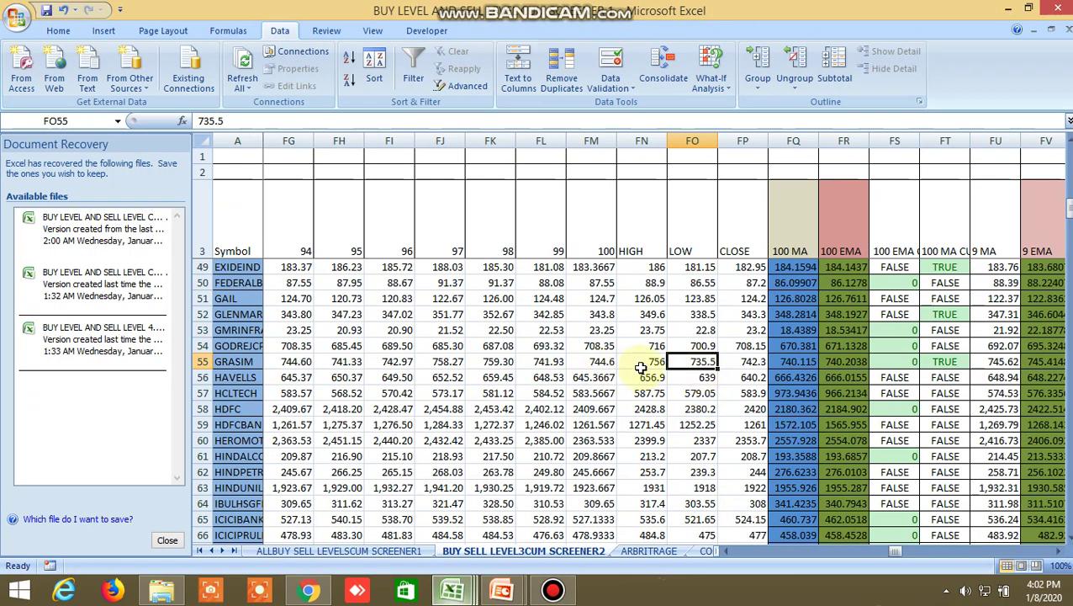
- Switch to Kite in Chrome, open the GRASIM chart and examine its 8 January morning session
click(310, 590)
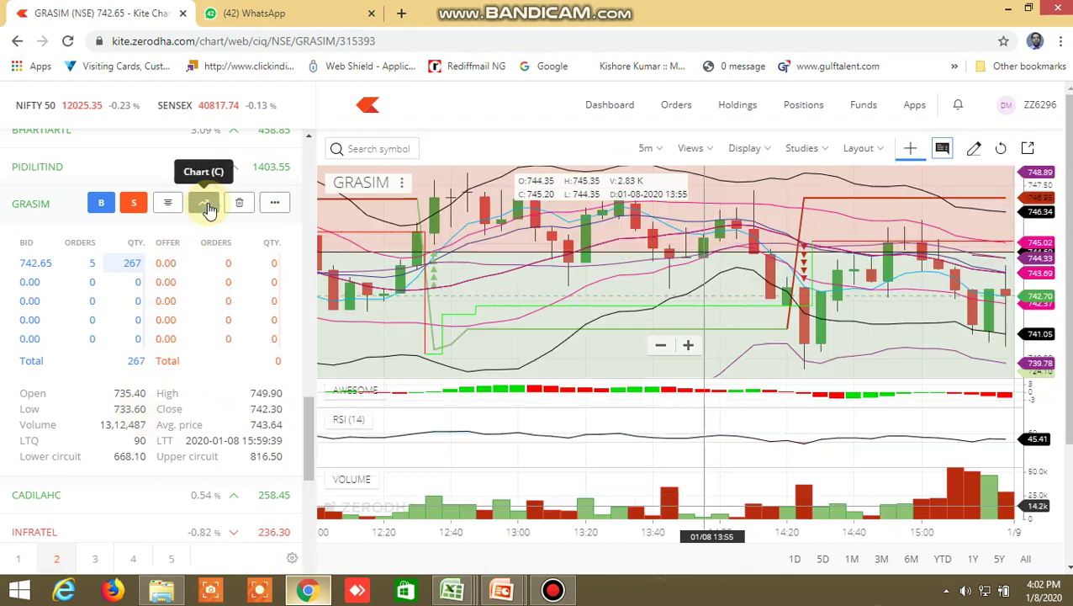
drag(550, 319, 994, 292)
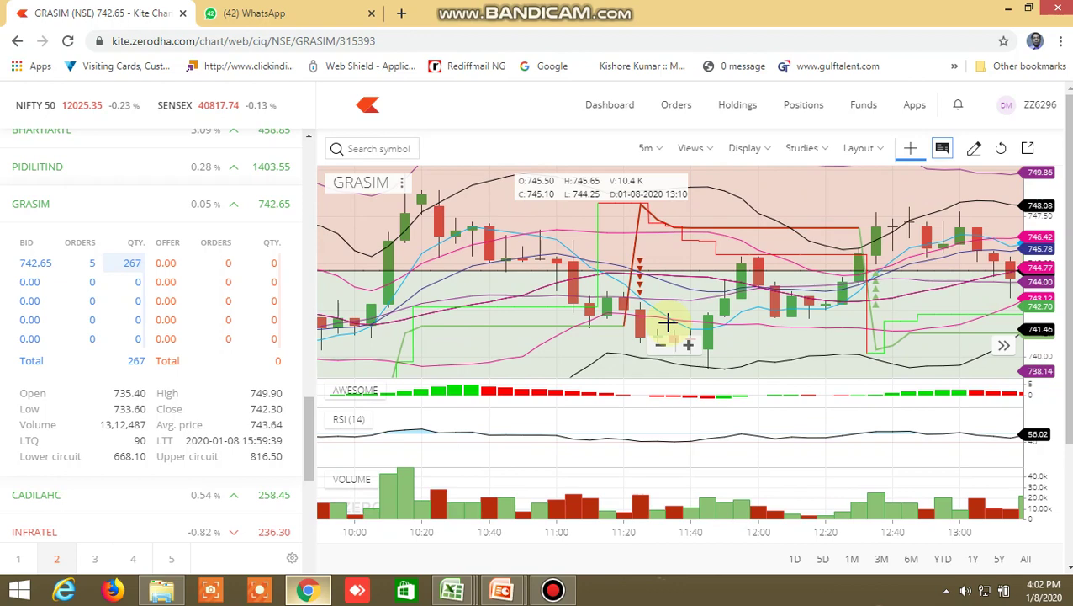
- Switch to Excel and, on the INSIDE THE BAR WITH NR7 sheet, select HINDUNILVR's TRUE signal under NR7 in row 62
key(alt+Tab)
drag(975, 553, 759, 576)
scroll(636, 436, up, 3)
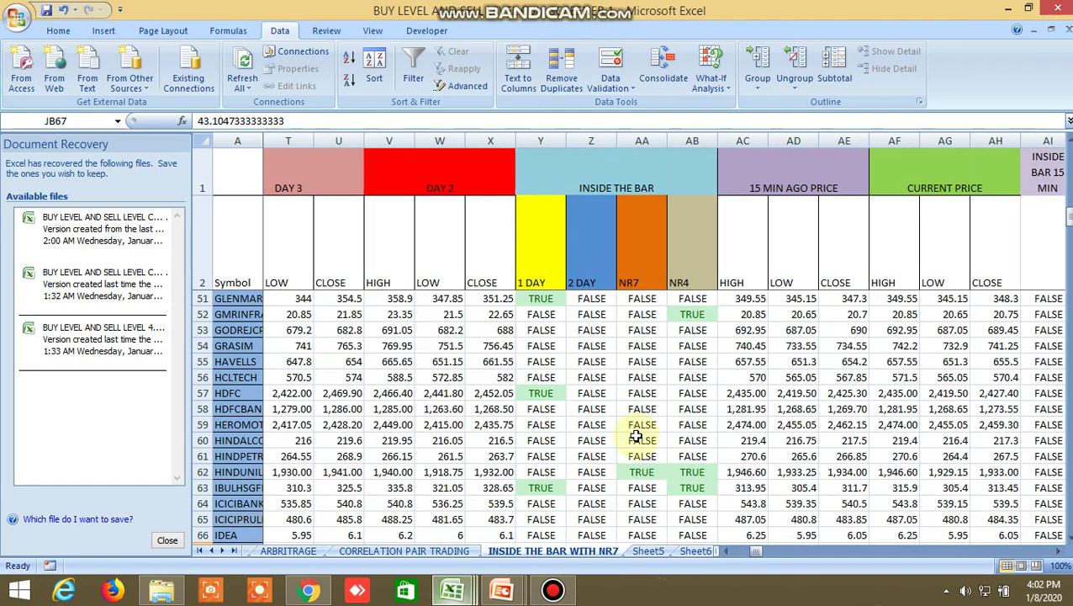
scroll(570, 397, down, 2)
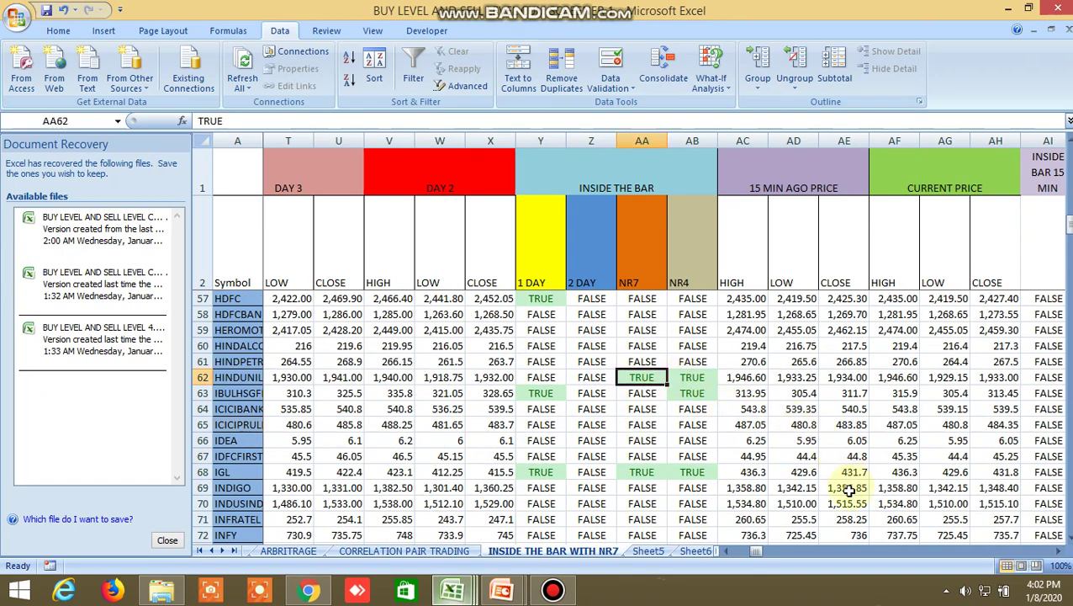
- Check HINDUNILVR's CURRENT DAY HIGH and LOW cells in row 62
mouse_move(762, 551)
mouse_down()
mouse_move(1040, 550)
mouse_move(757, 548)
mouse_up()
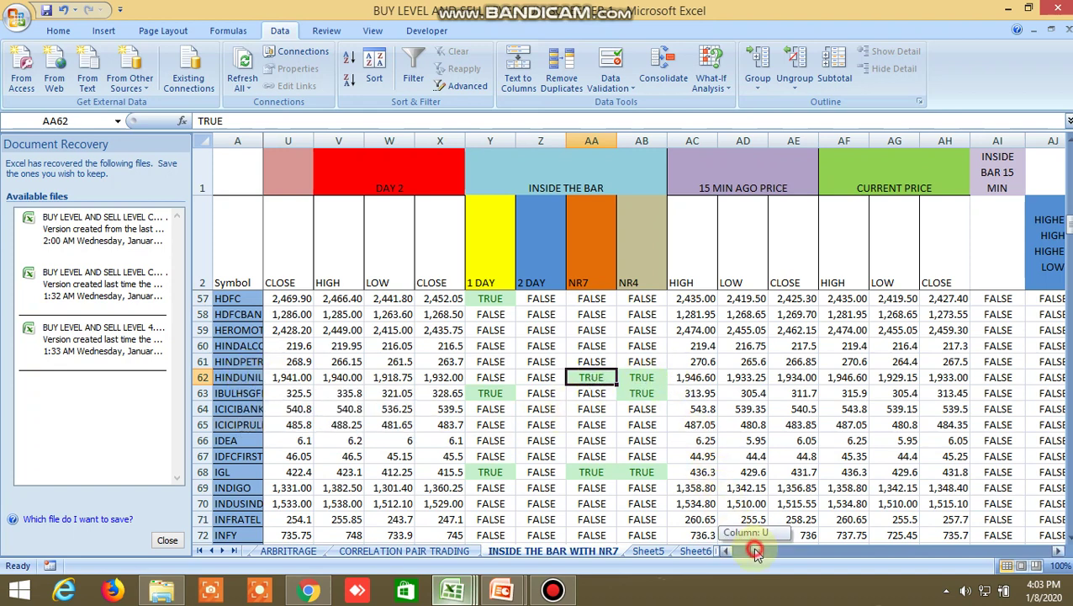
drag(756, 551, 728, 551)
right_click(549, 456)
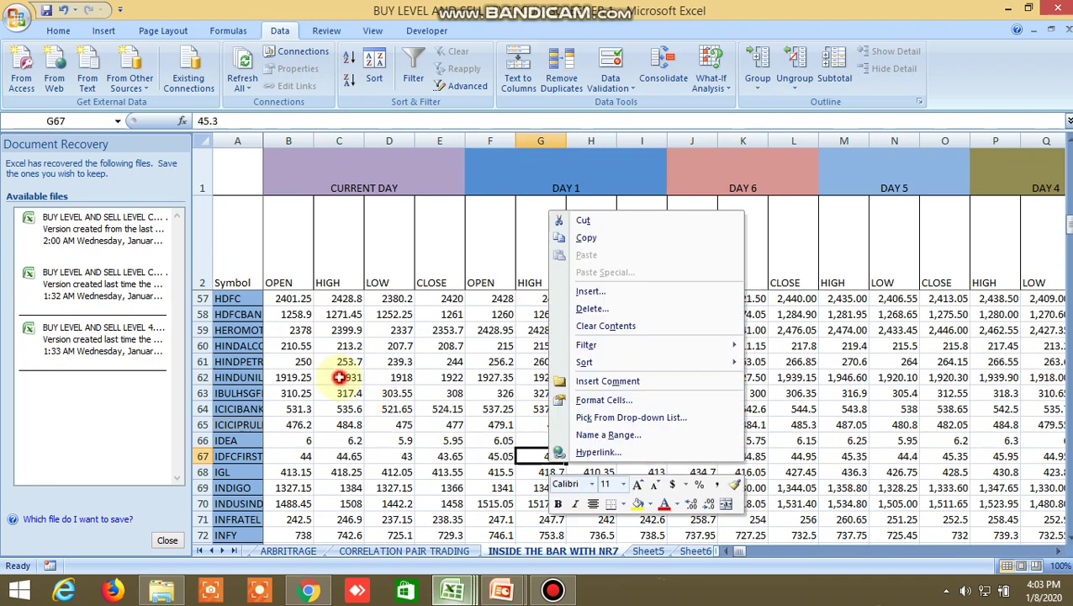
click(339, 376)
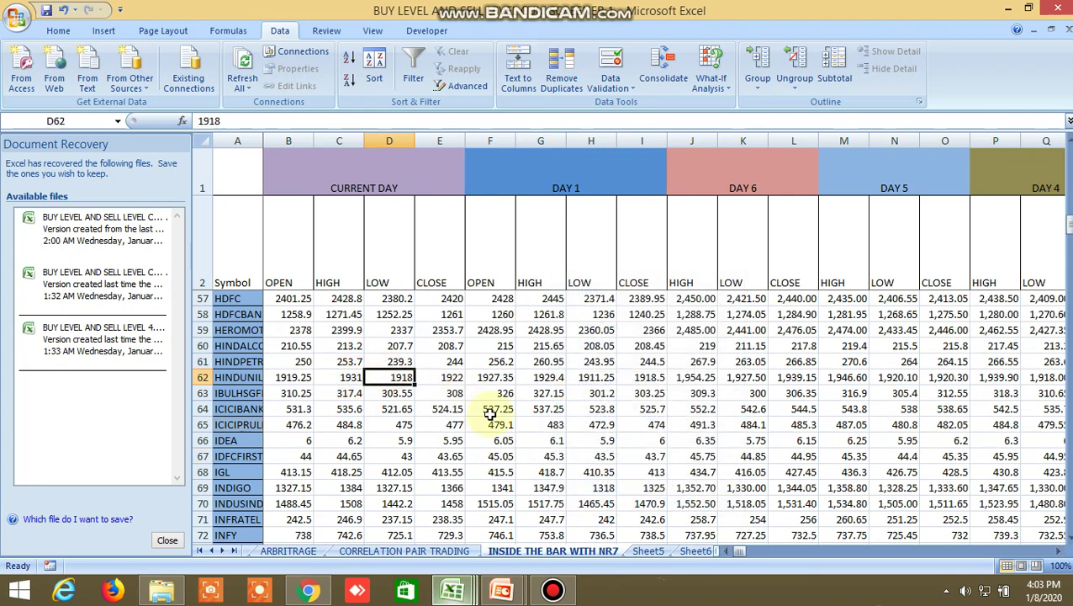
- Switch to Kite in Chrome, find HINDUNILVR in watchlist 5 and expand its market depth
click(309, 591)
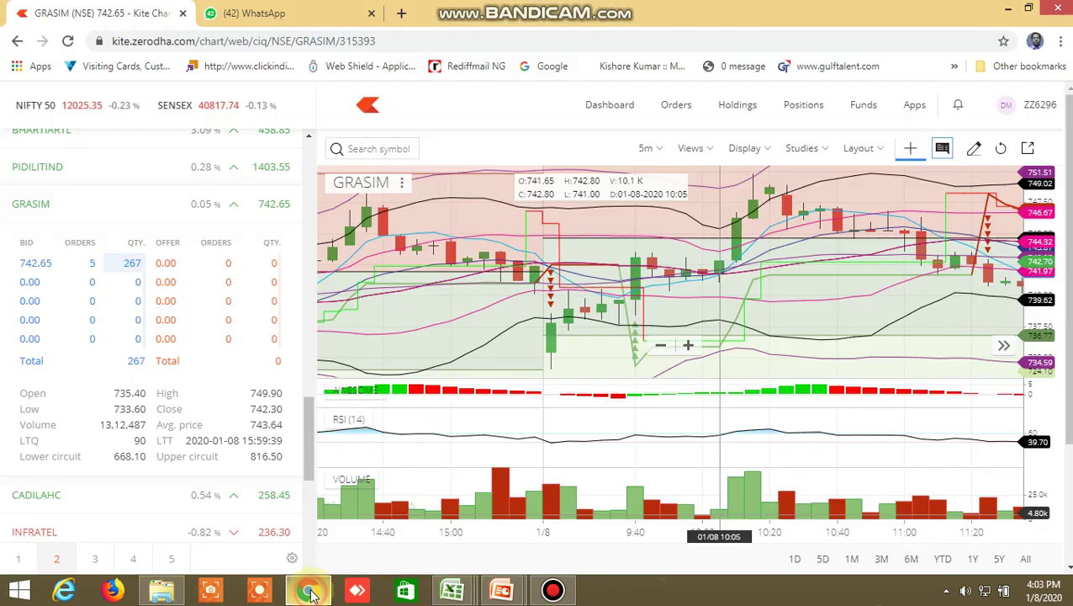
click(137, 560)
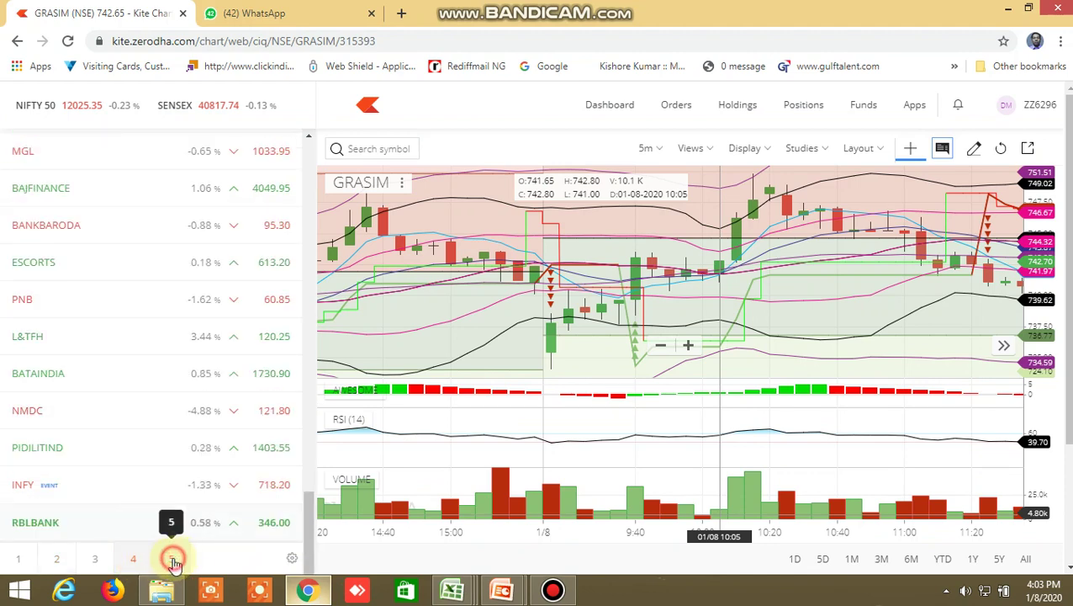
click(173, 560)
scroll(123, 374, up, 9)
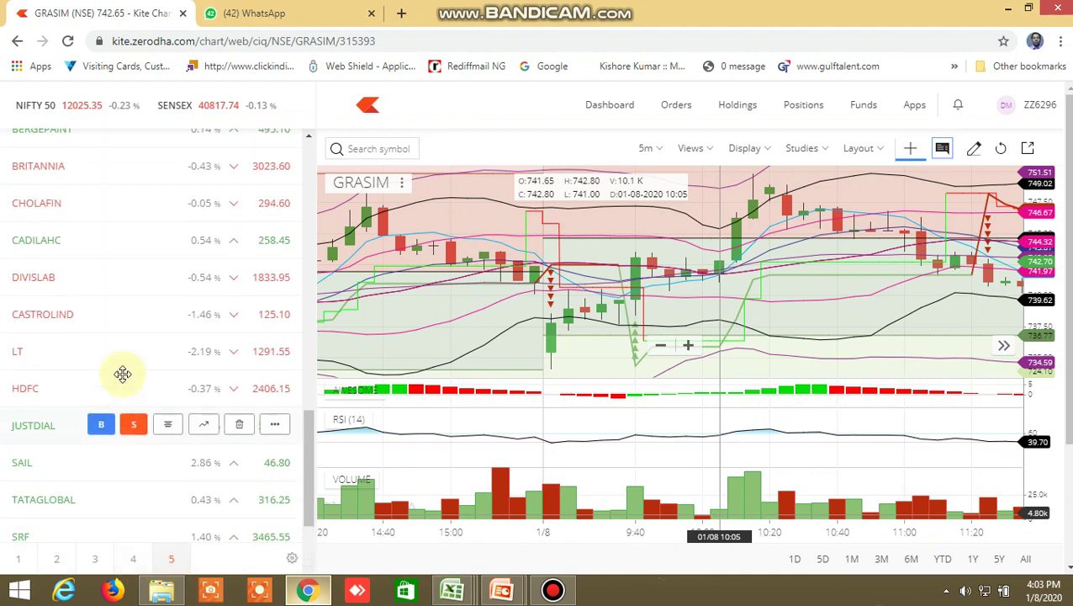
scroll(123, 373, up, 4)
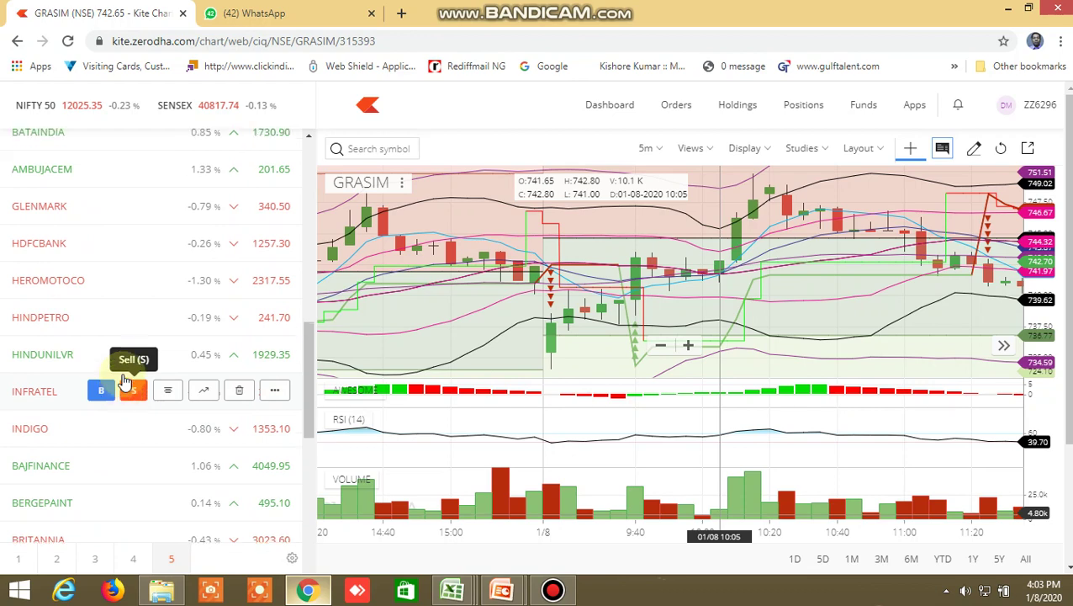
scroll(122, 373, up, 5)
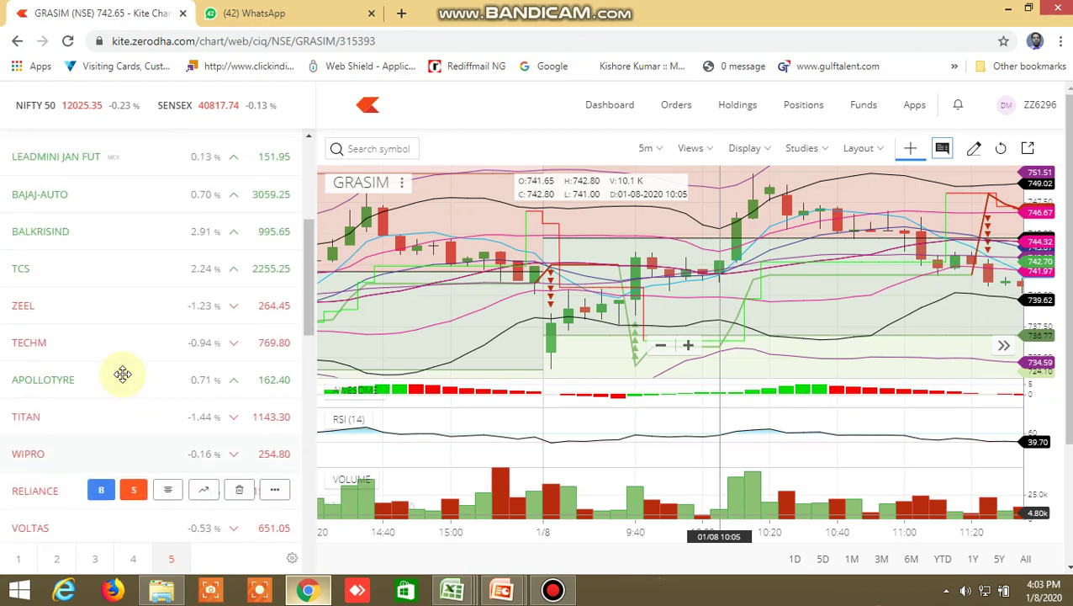
scroll(123, 376, up, 1)
scroll(122, 376, down, 6)
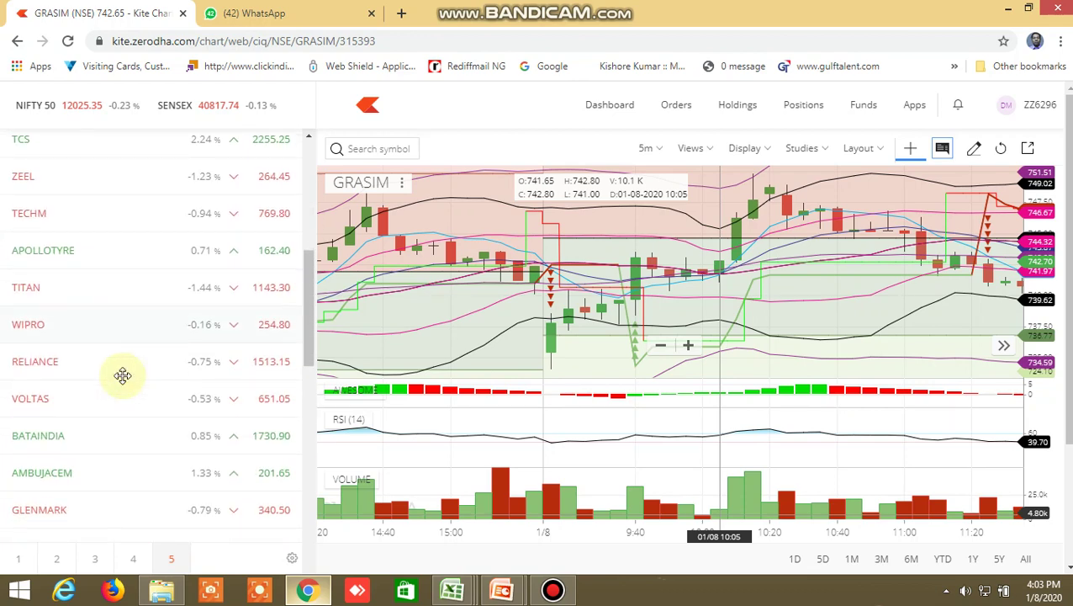
scroll(123, 373, down, 7)
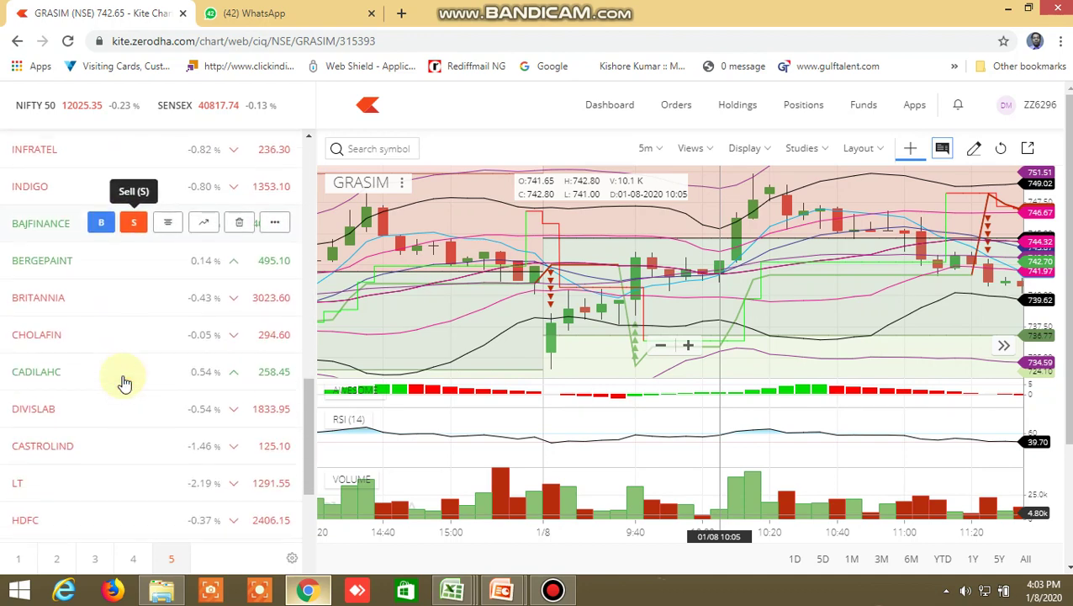
scroll(123, 376, down, 6)
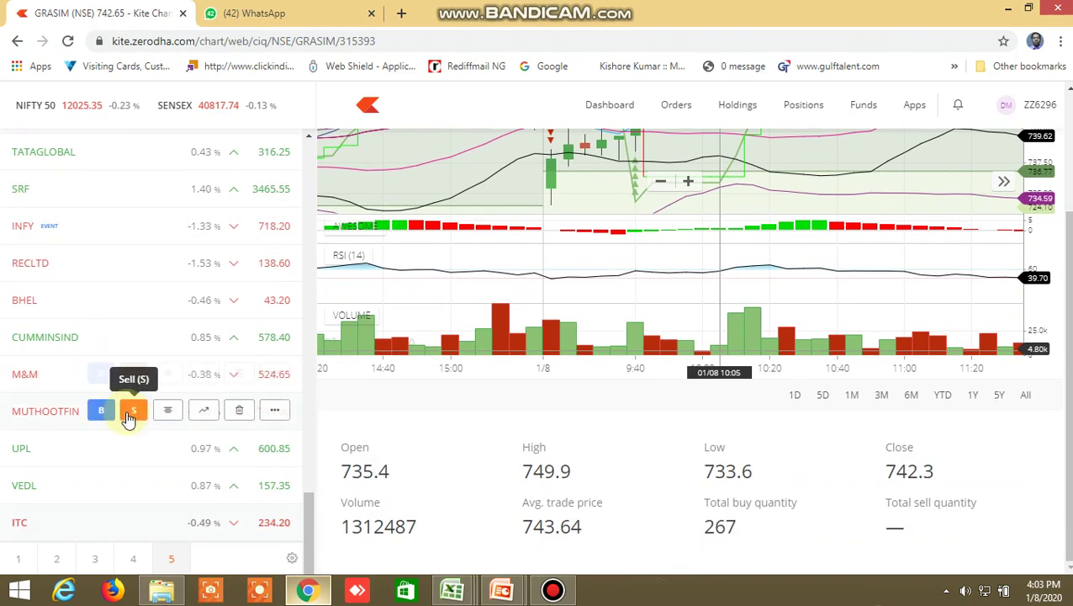
scroll(126, 412, up, 3)
scroll(126, 412, up, 6)
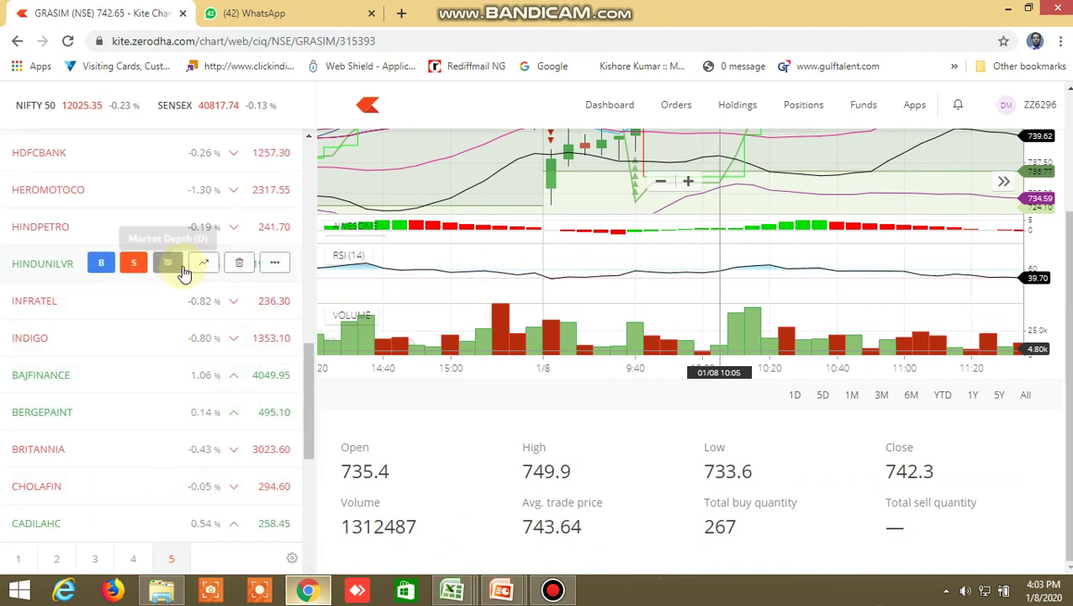
click(165, 265)
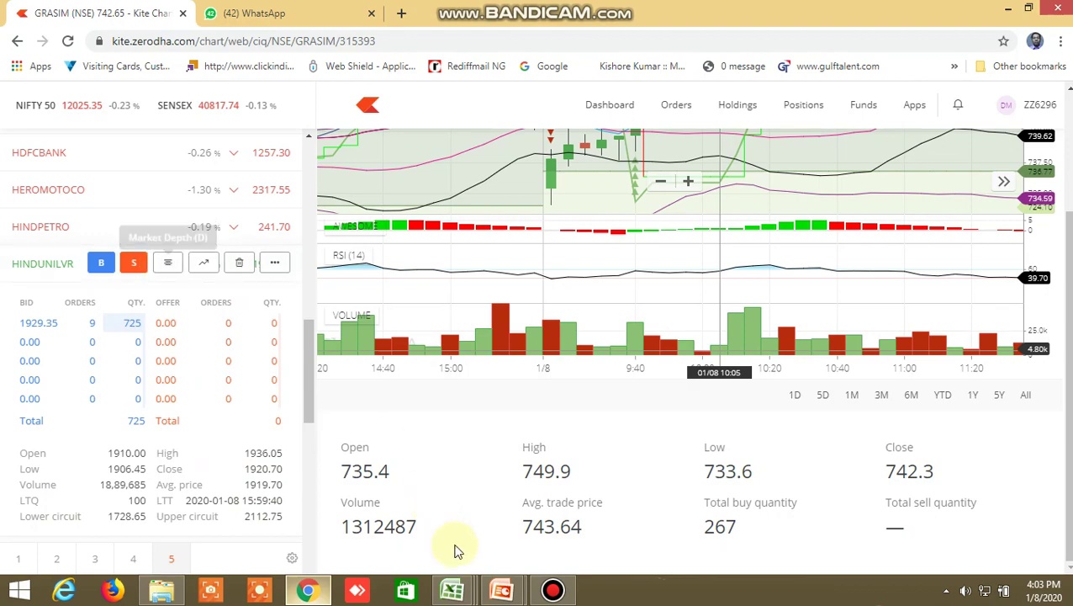
- Return to the INSIDE THE BAR WITH NR7 sheet in Excel and select HINDUNILVR's CURRENT DAY HIGH in cell C62
click(461, 595)
click(705, 513)
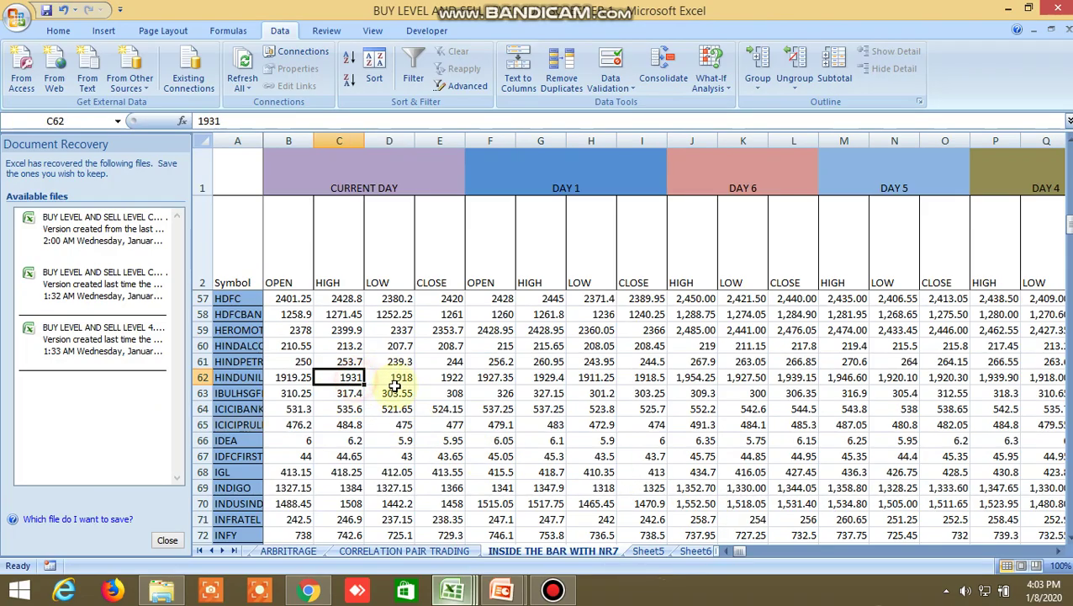
- Switch to Kite in Chrome, open the HINDUNILVR chart and examine its 8 January 09:15 opening candle
click(308, 592)
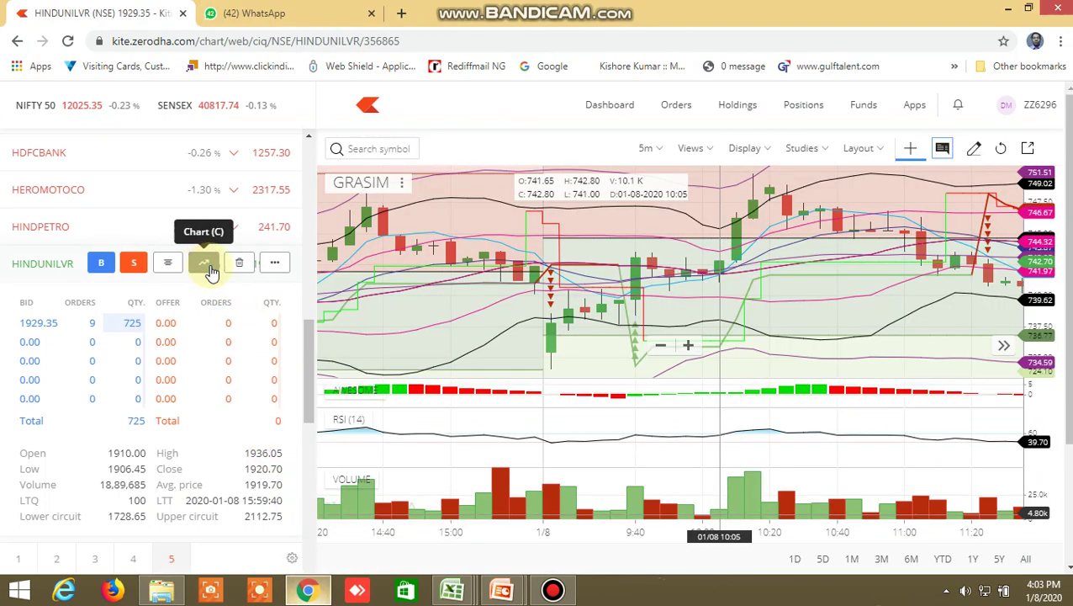
click(203, 267)
drag(577, 255, 941, 220)
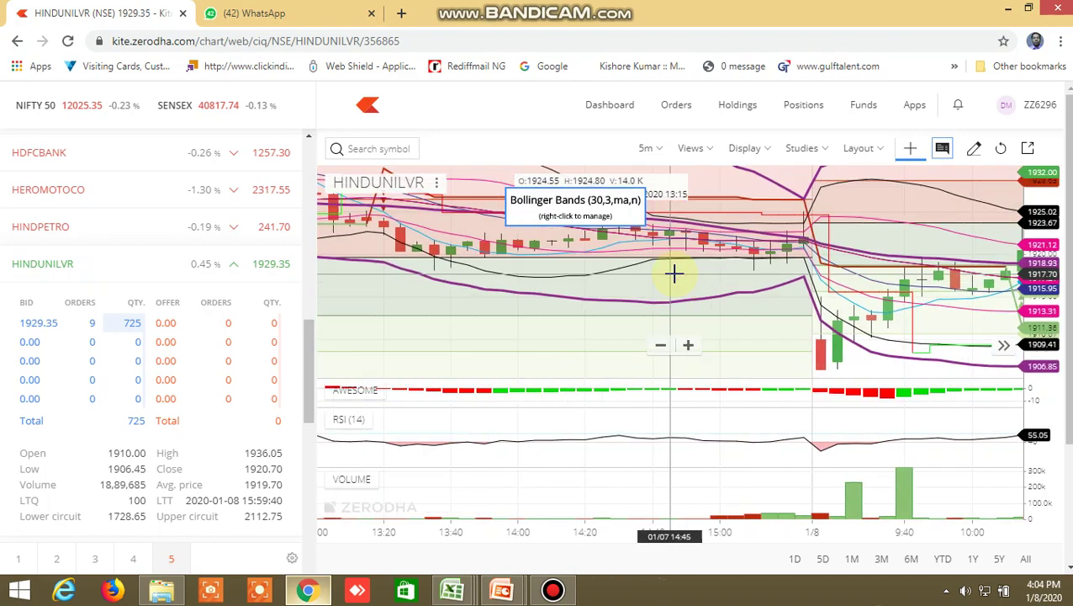
drag(995, 312, 611, 396)
drag(545, 324, 781, 342)
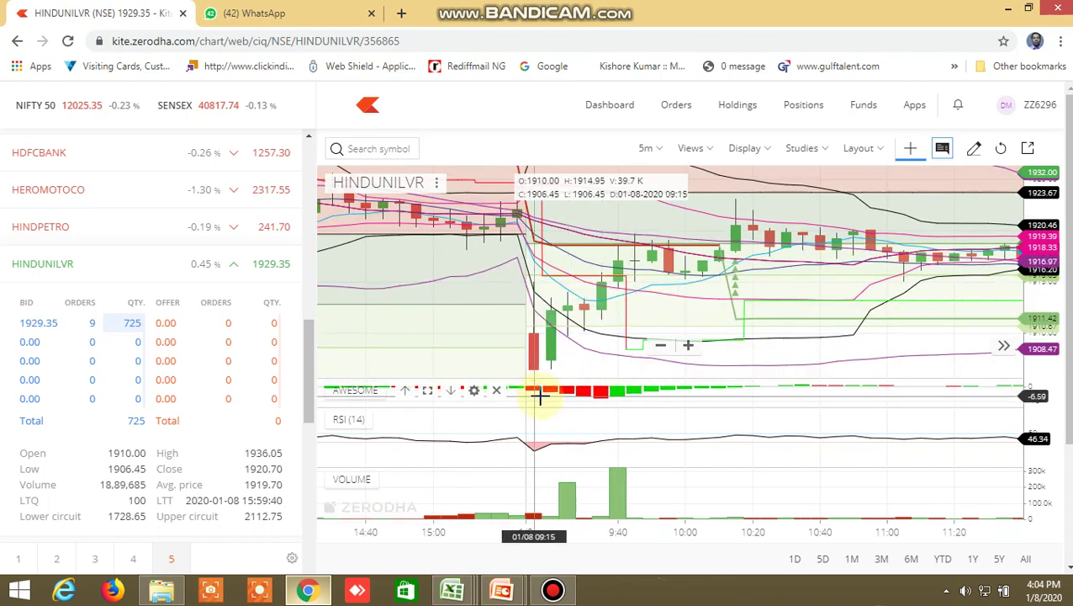
- Recheck HINDUNILVR's CURRENT DAY HIGH in the Excel sheet and return to its Kite chart in Chrome
mouse_move(477, 577)
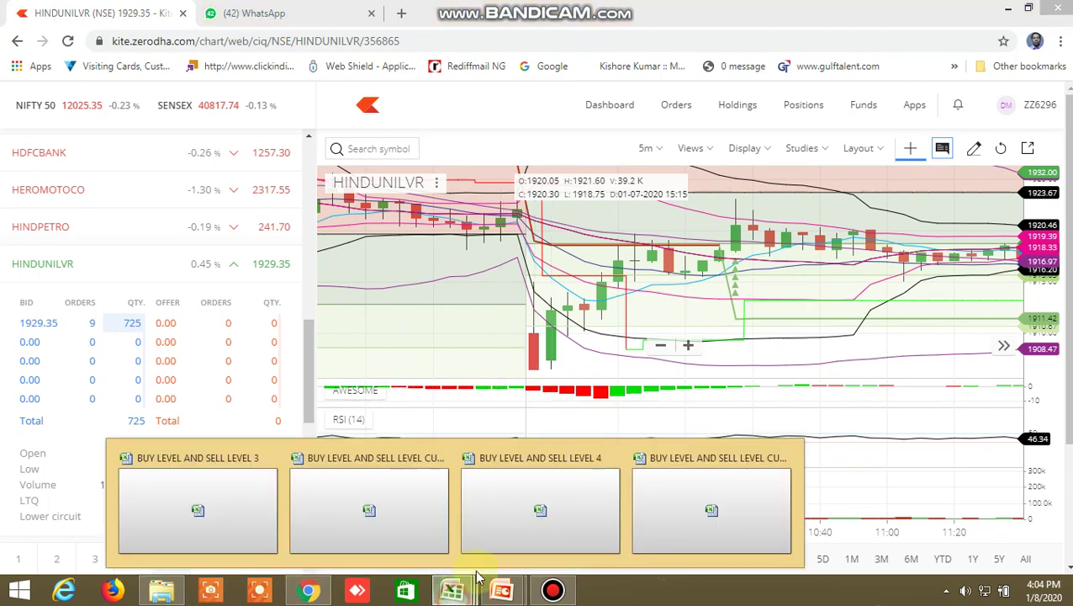
click(723, 520)
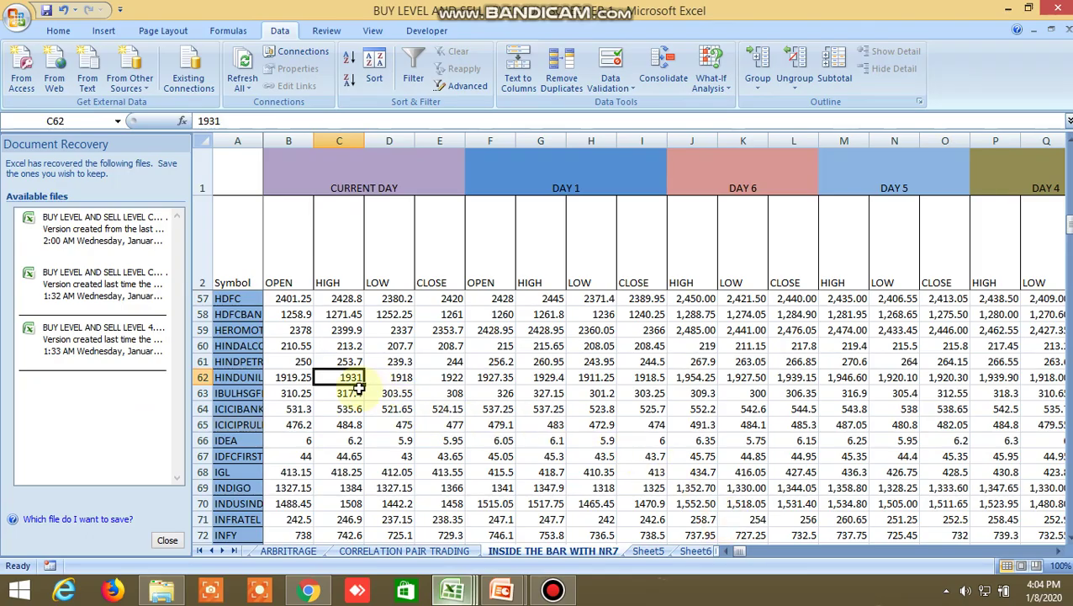
mouse_move(309, 589)
click(307, 501)
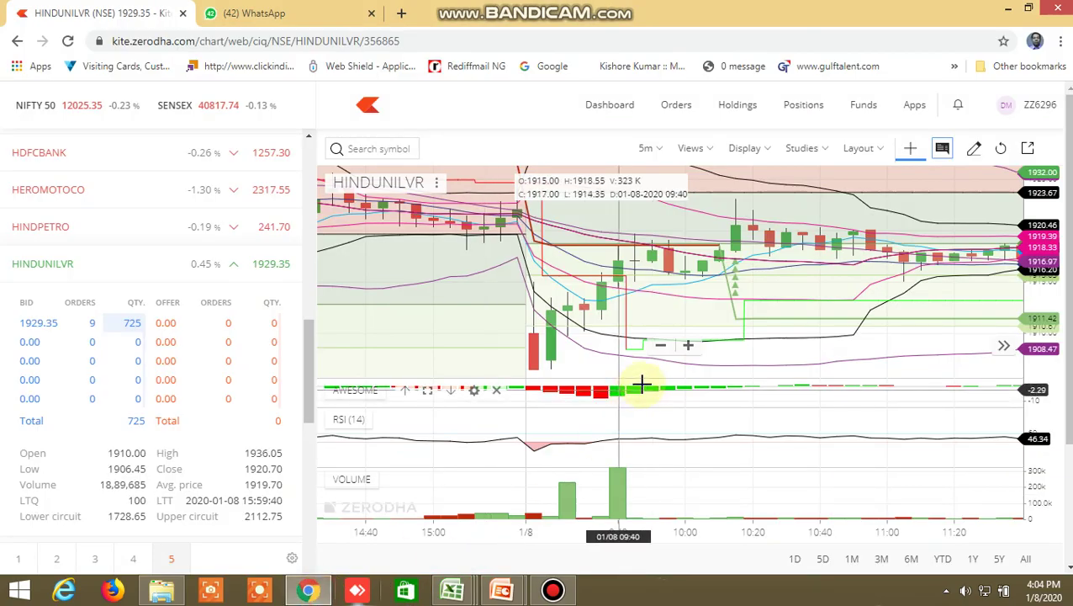
- Follow the HINDUNILVR 5-minute chart through the 8 January session up to the 15:20 candle
drag(894, 380, 555, 379)
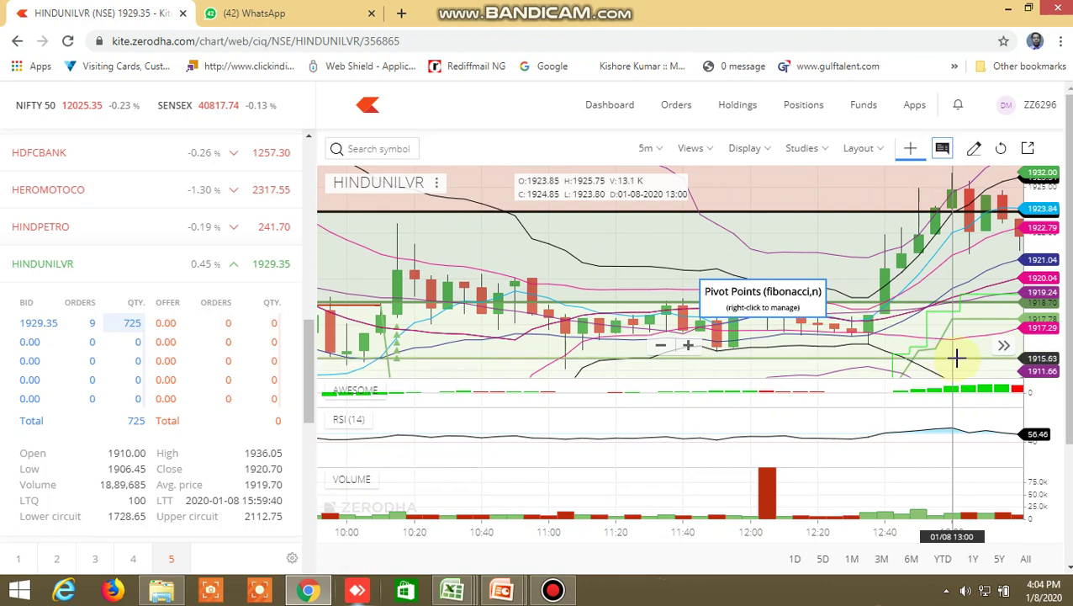
drag(957, 360, 791, 360)
drag(958, 350, 726, 352)
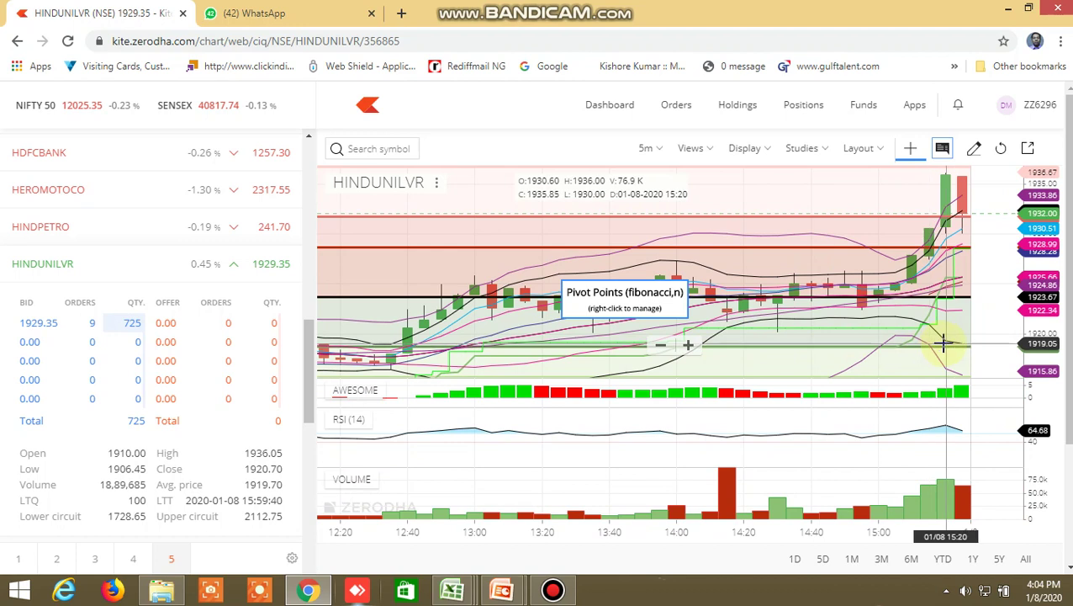
- Switch back to the INSIDE THE BAR WITH NR7 sheet in Excel and look across HINDUNILVR's earlier-day columns
mouse_move(462, 594)
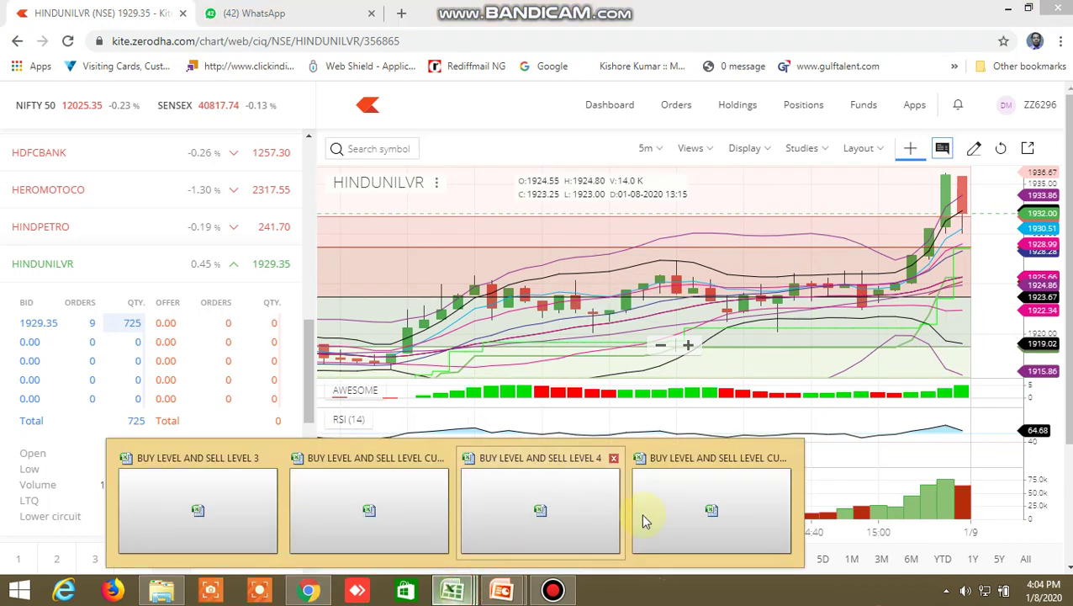
click(713, 511)
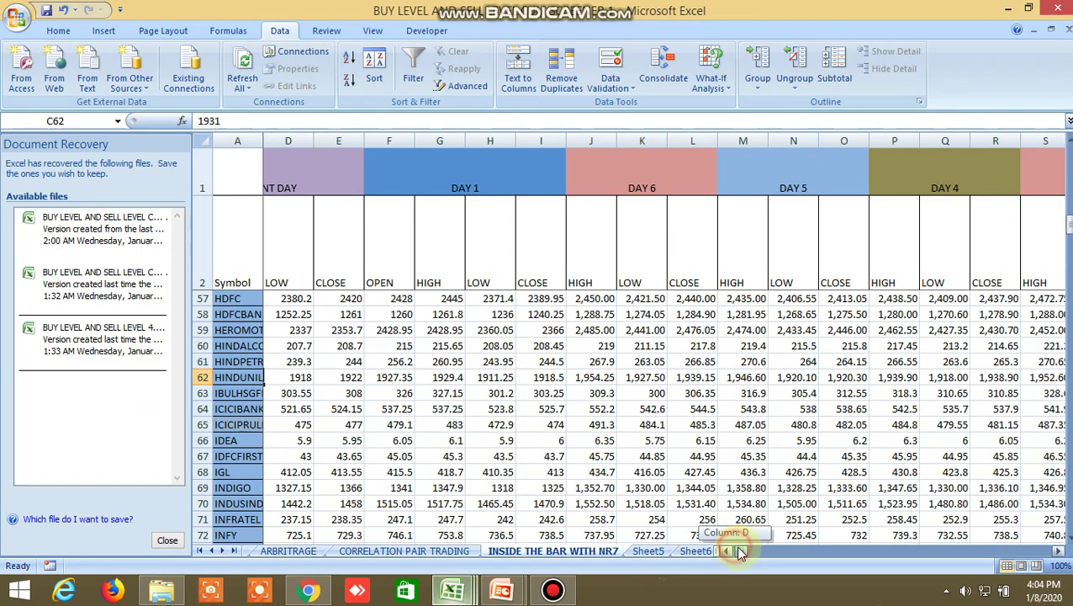